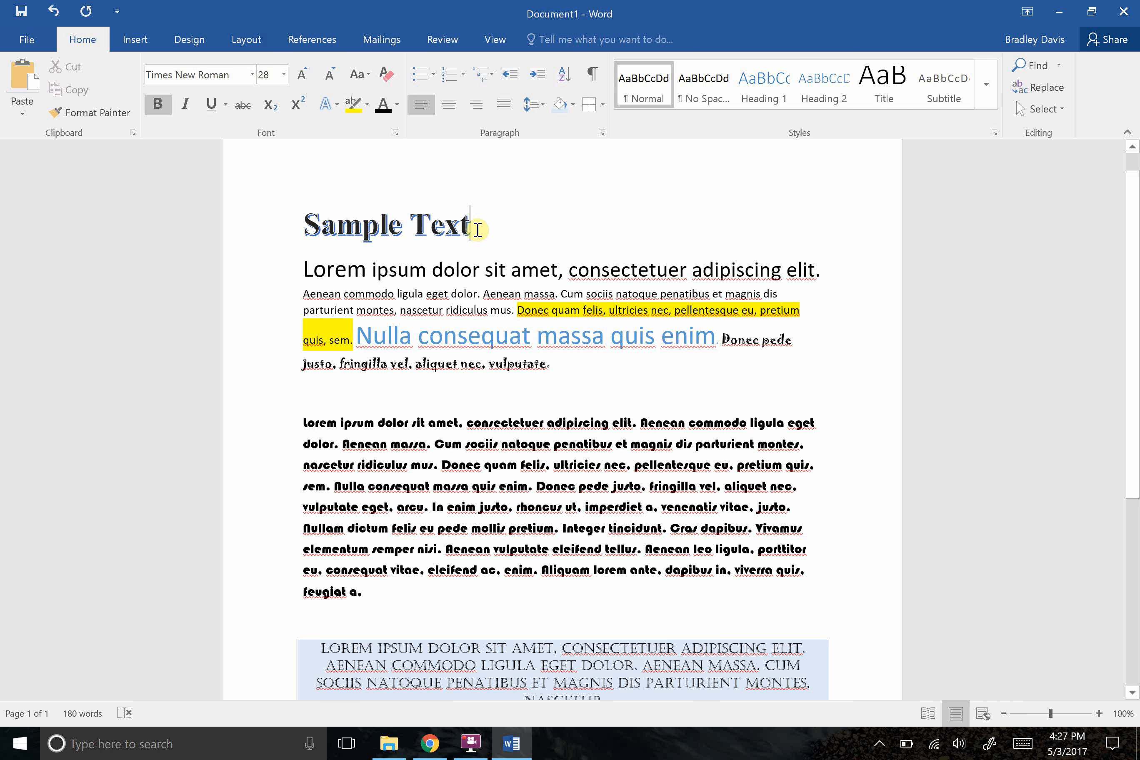
# Apply the light orange outlined text effect preset to the Sample Text heading.
pyautogui.moveTo(479, 228); pyautogui.dragTo(305, 227)
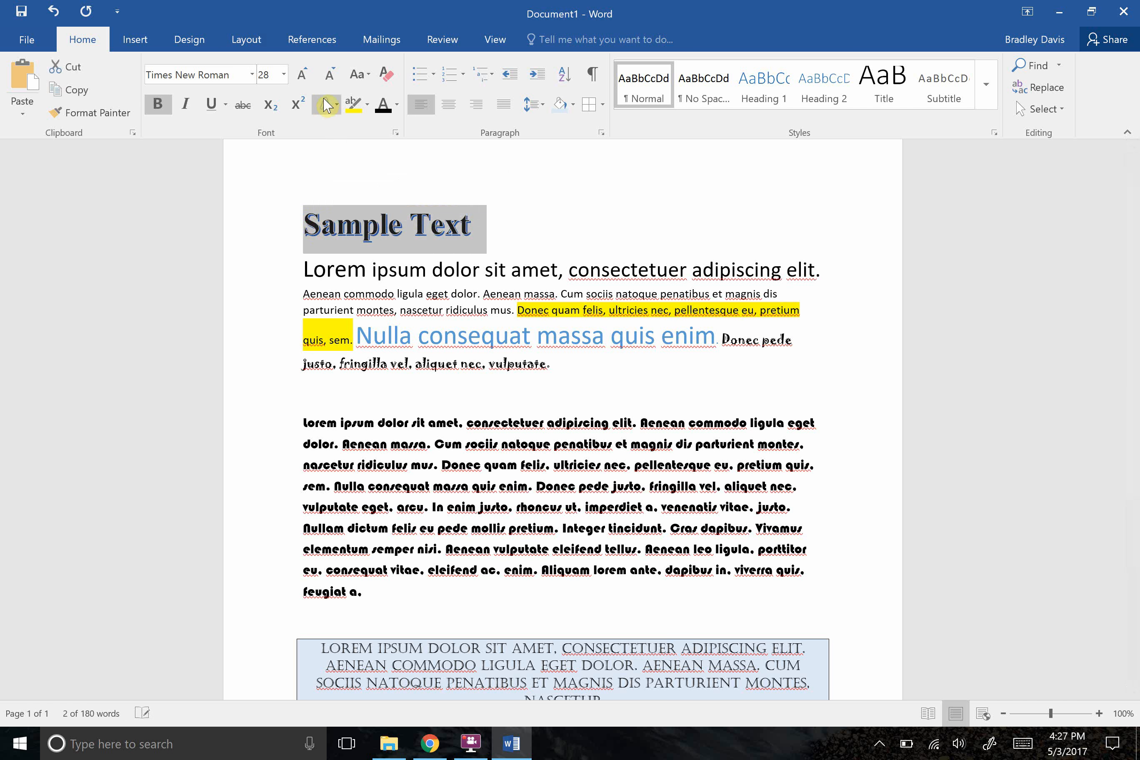
pyautogui.click(330, 112)
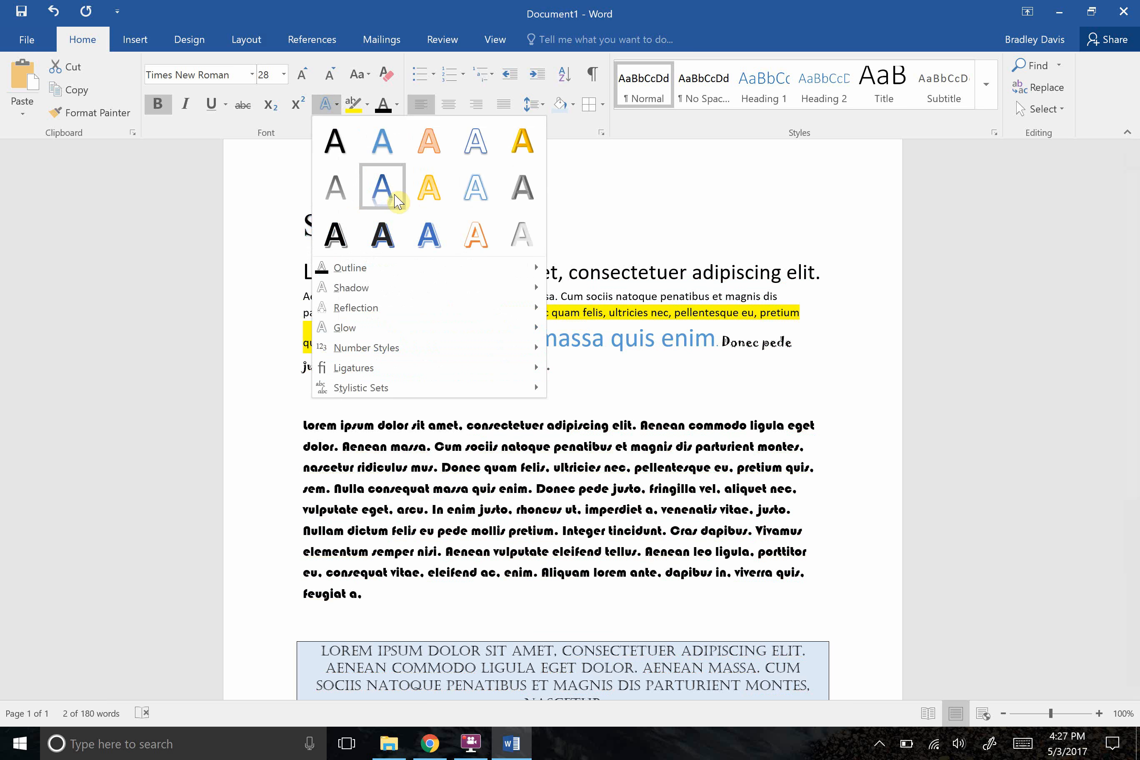
pyautogui.click(429, 141)
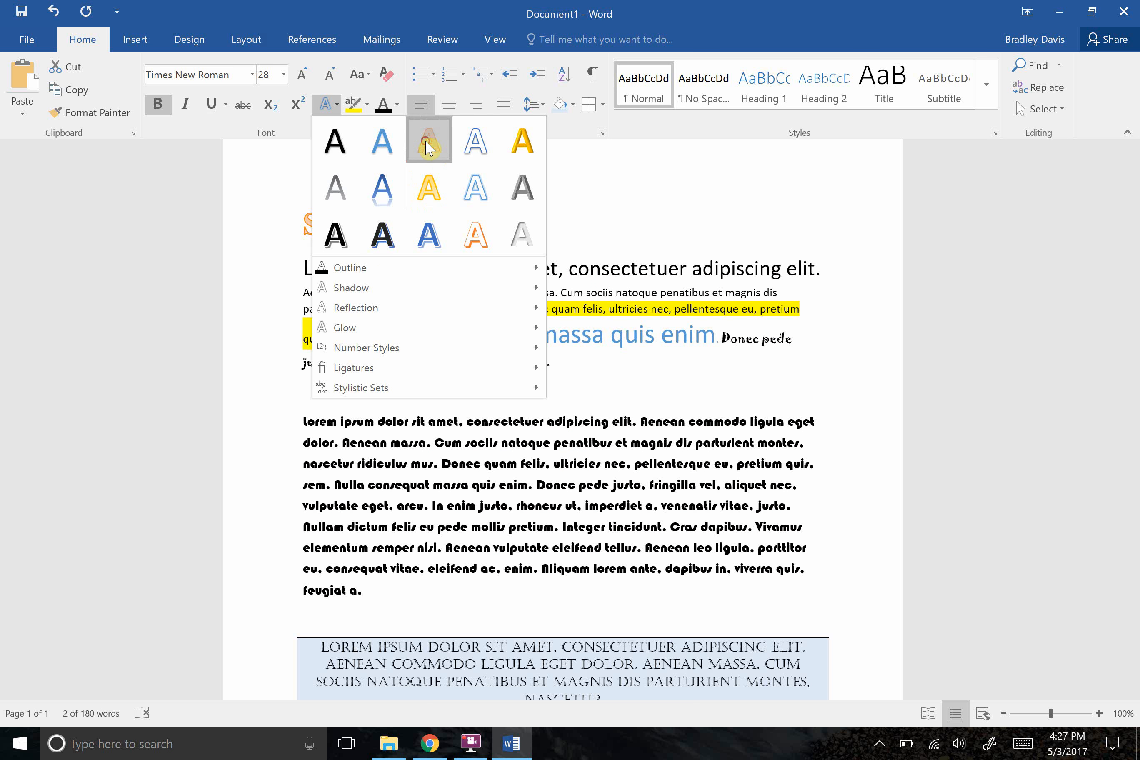
pyautogui.click(493, 211)
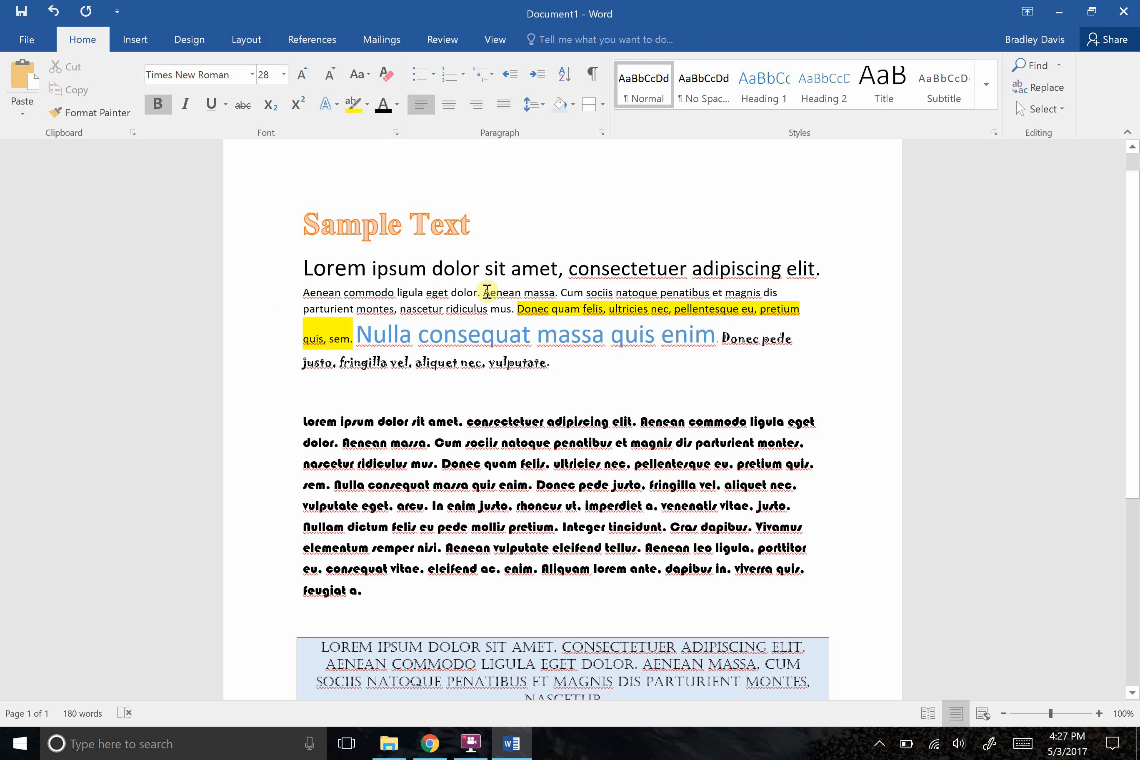
# Highlight the first five lines of the Bauhaus 93 paragraph in yellow and undo the highlight.
pyautogui.moveTo(302, 421); pyautogui.dragTo(790, 506)
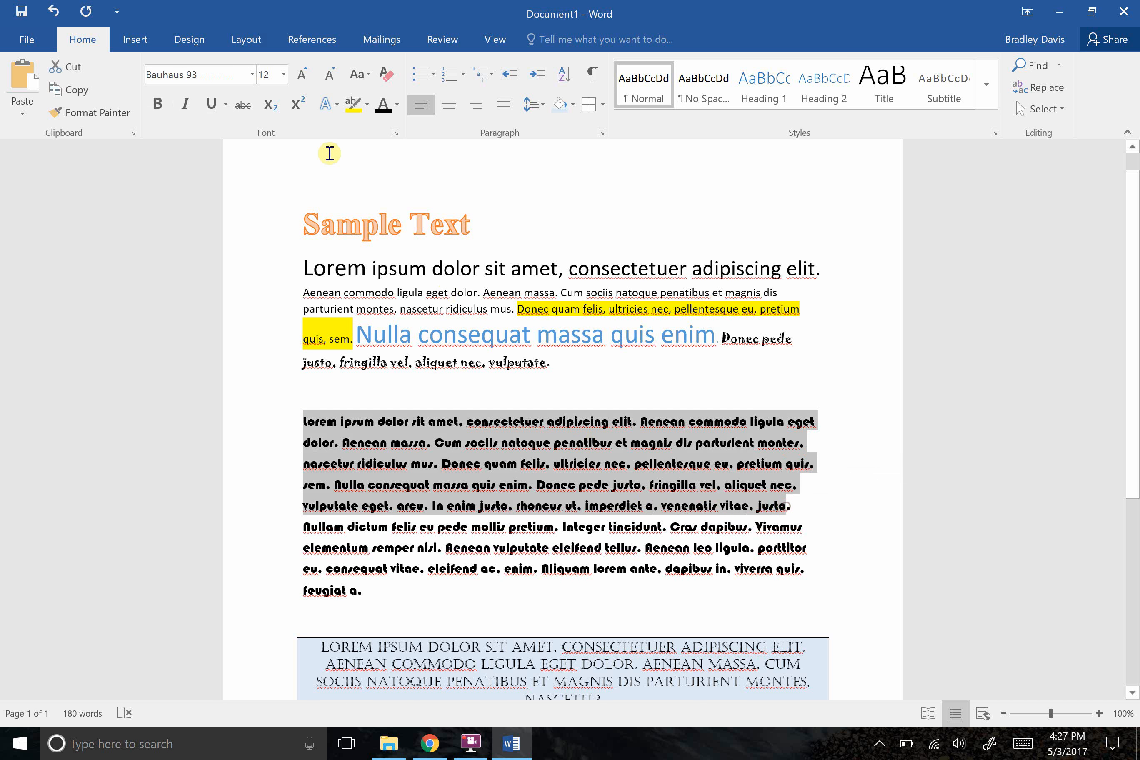
pyautogui.click(352, 111)
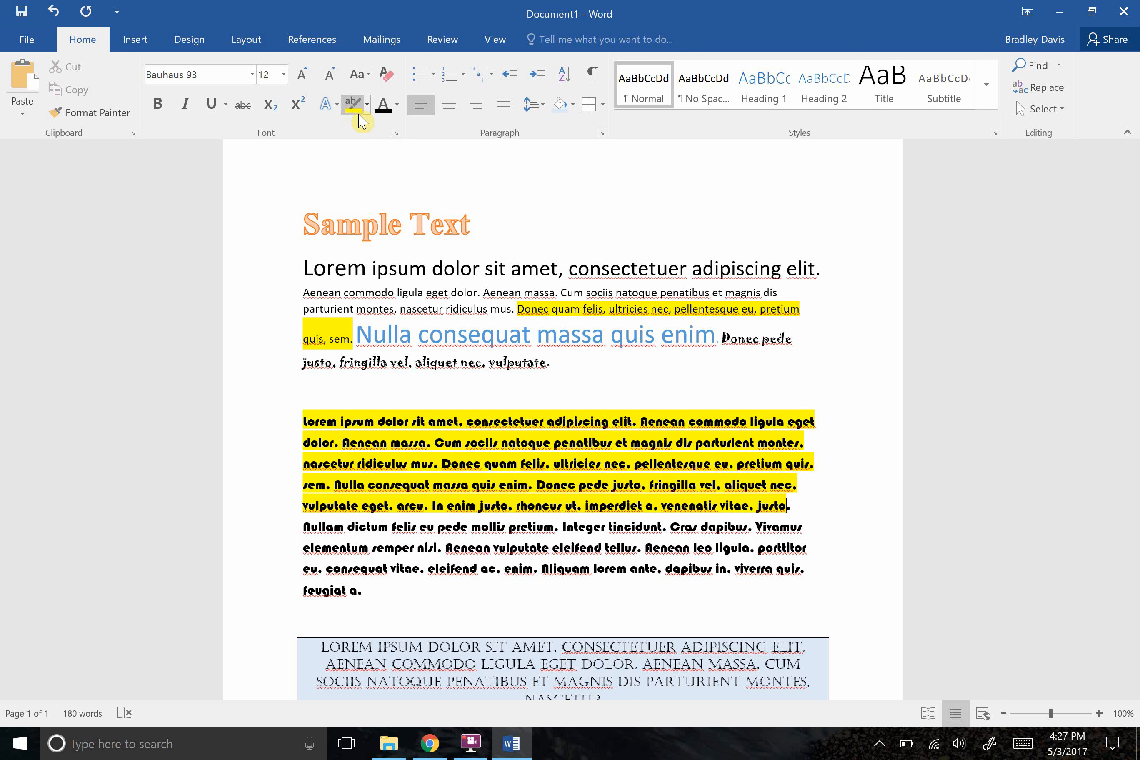
pyautogui.hotkey('ctrl', 'z')
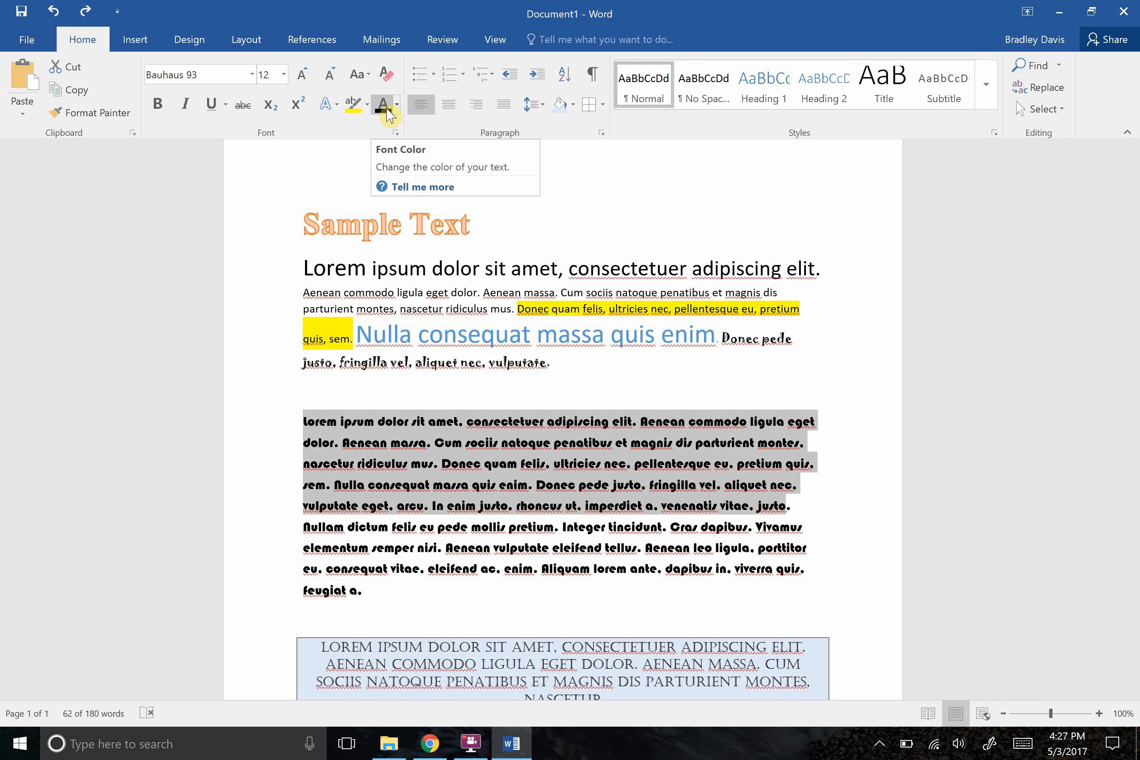
# Try a dark gray font color on the first five lines of the Bauhaus 93 paragraph, undo it and deselect the text.
pyautogui.click(385, 108)
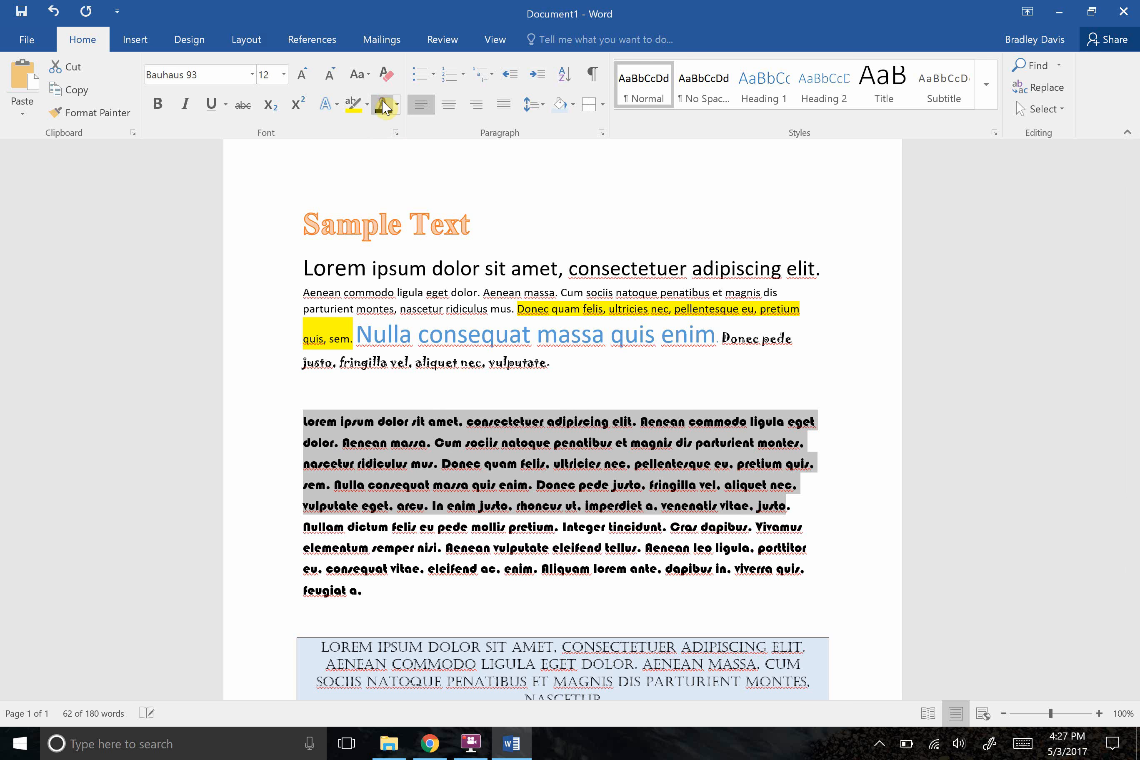
pyautogui.click(396, 105)
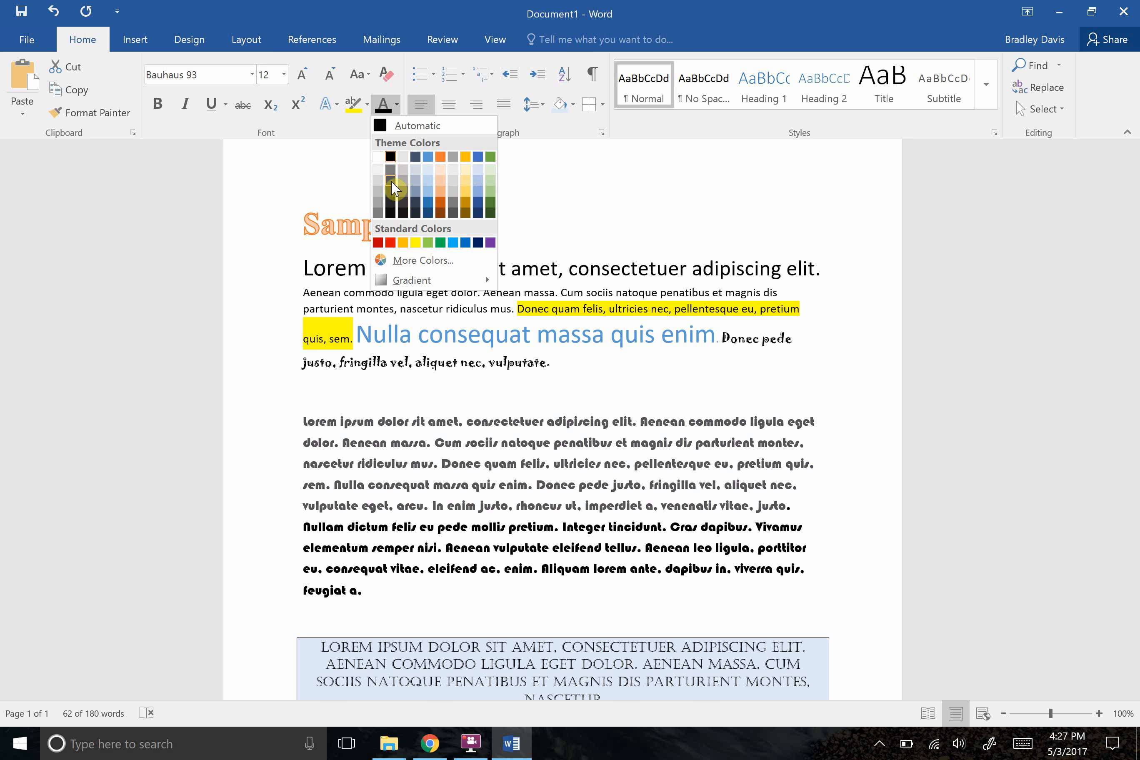
pyautogui.click(392, 182)
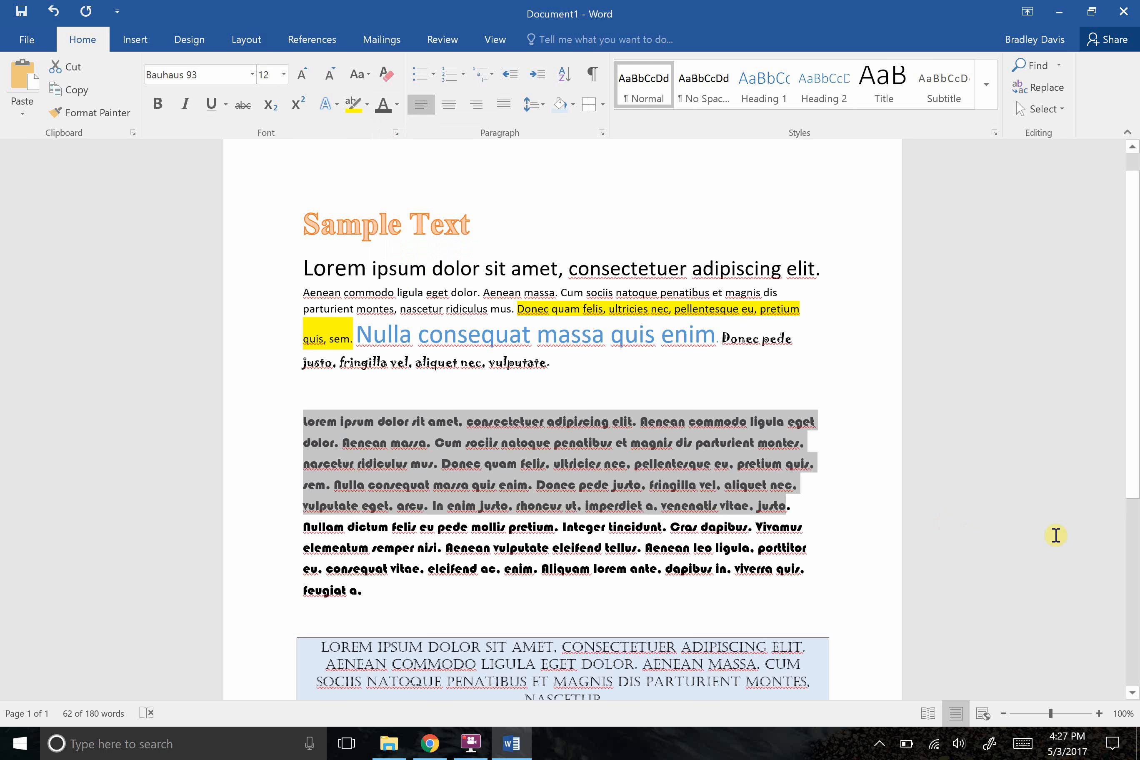
pyautogui.moveTo(1132, 487); pyautogui.dragTo(1128, 381)
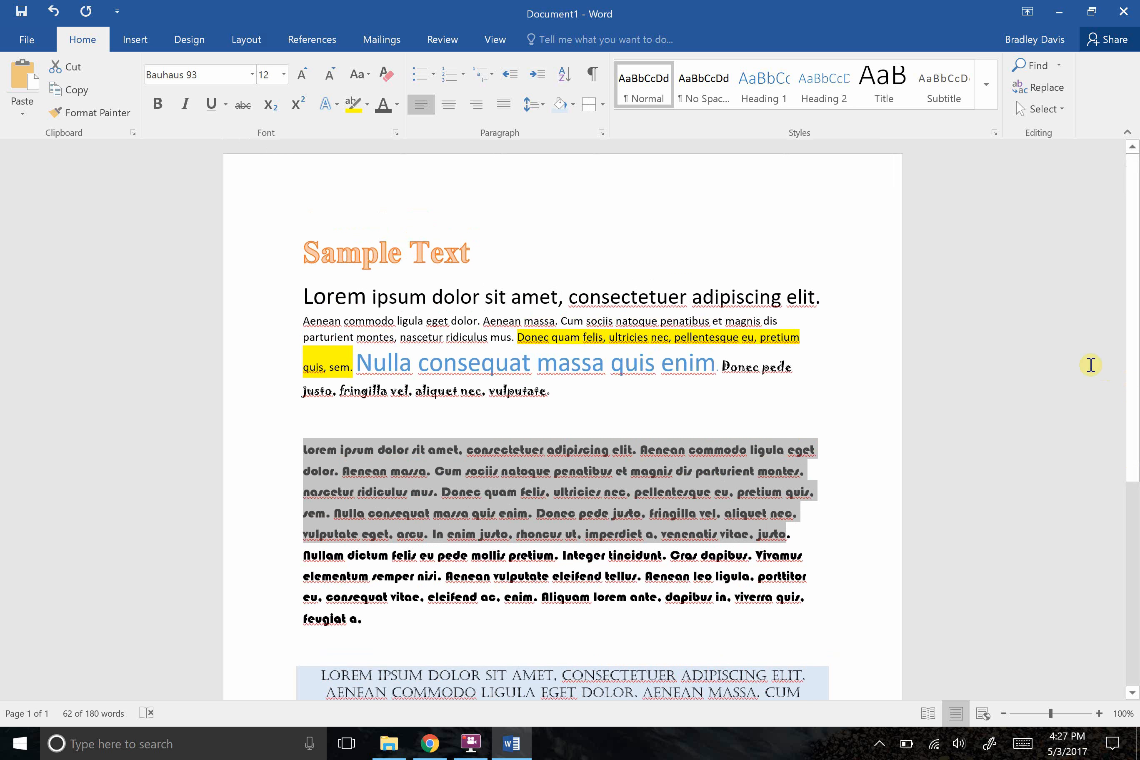
pyautogui.hotkey('ctrl', 'z')
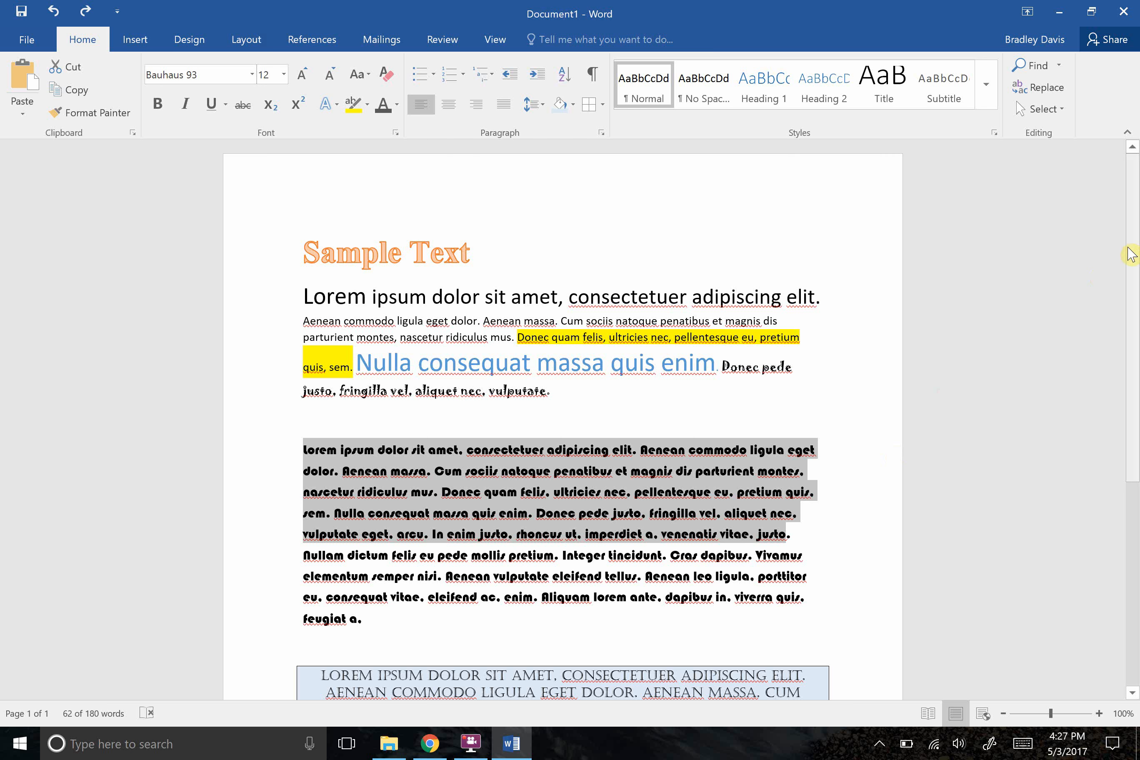
pyautogui.scroll(-1, 1132, 254)
pyautogui.click(560, 377)
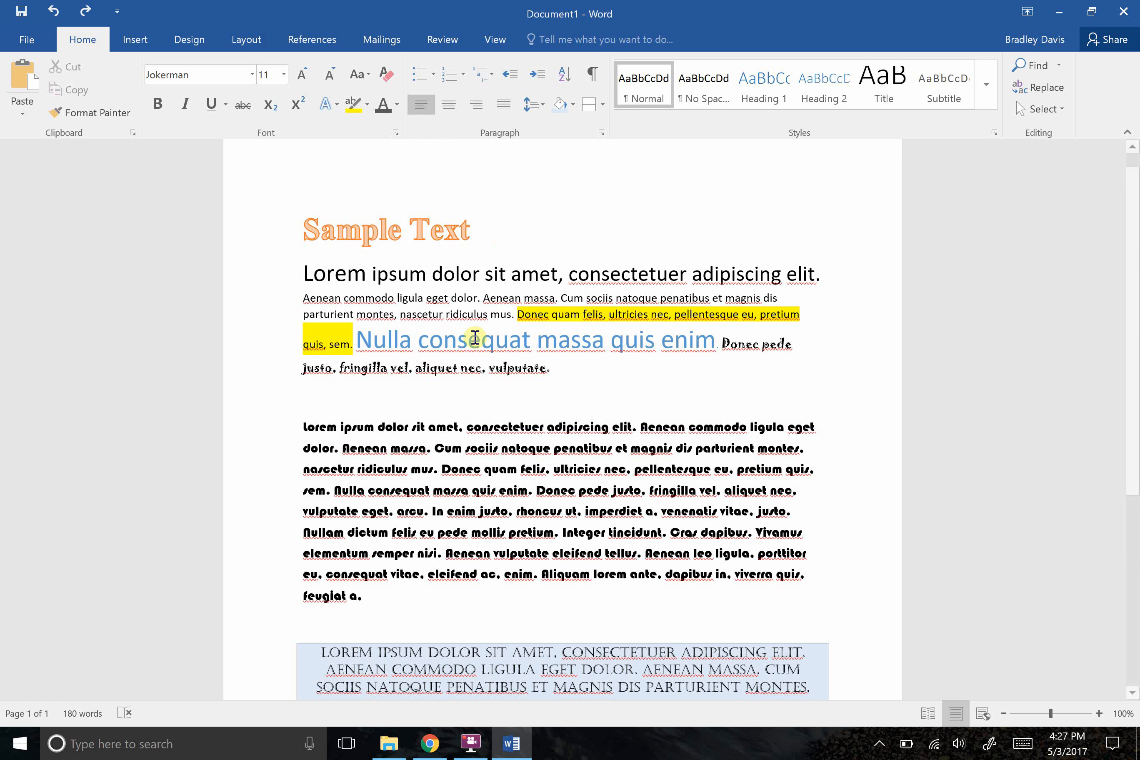
# Try left, centered, right and justified alignment on the Bauhaus 93 paragraph and return it to left alignment.
pyautogui.moveTo(362, 594); pyautogui.dragTo(308, 442)
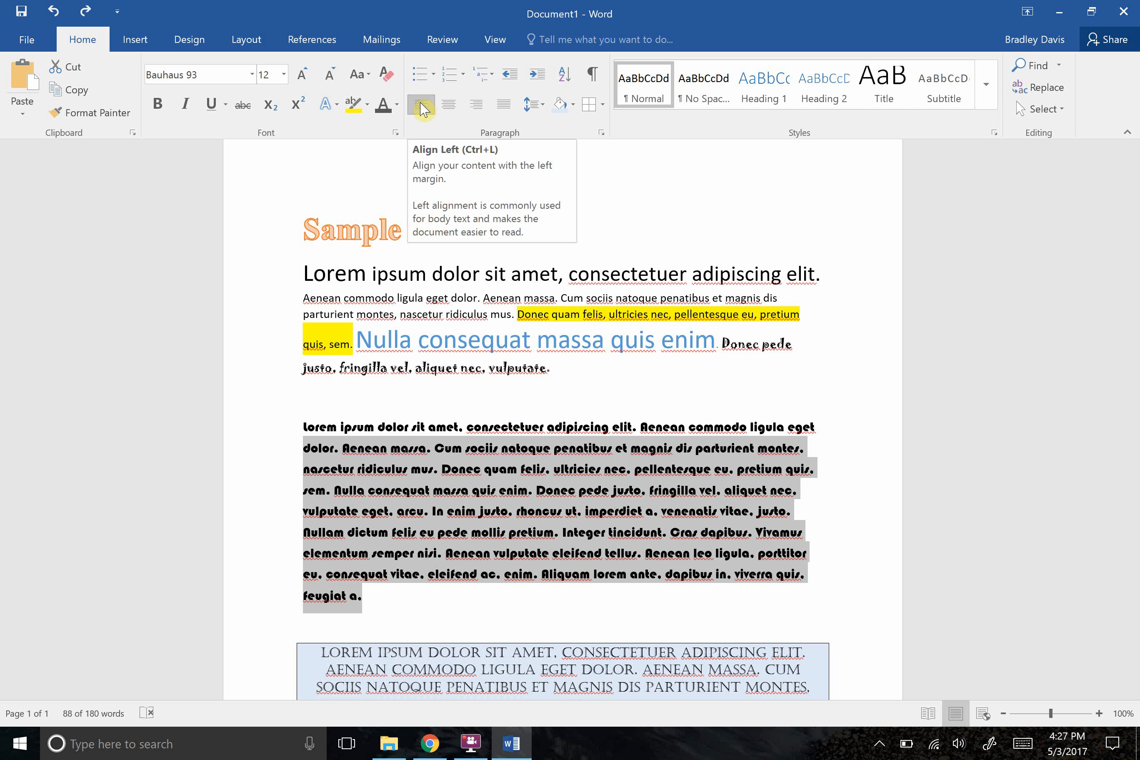
pyautogui.click(421, 108)
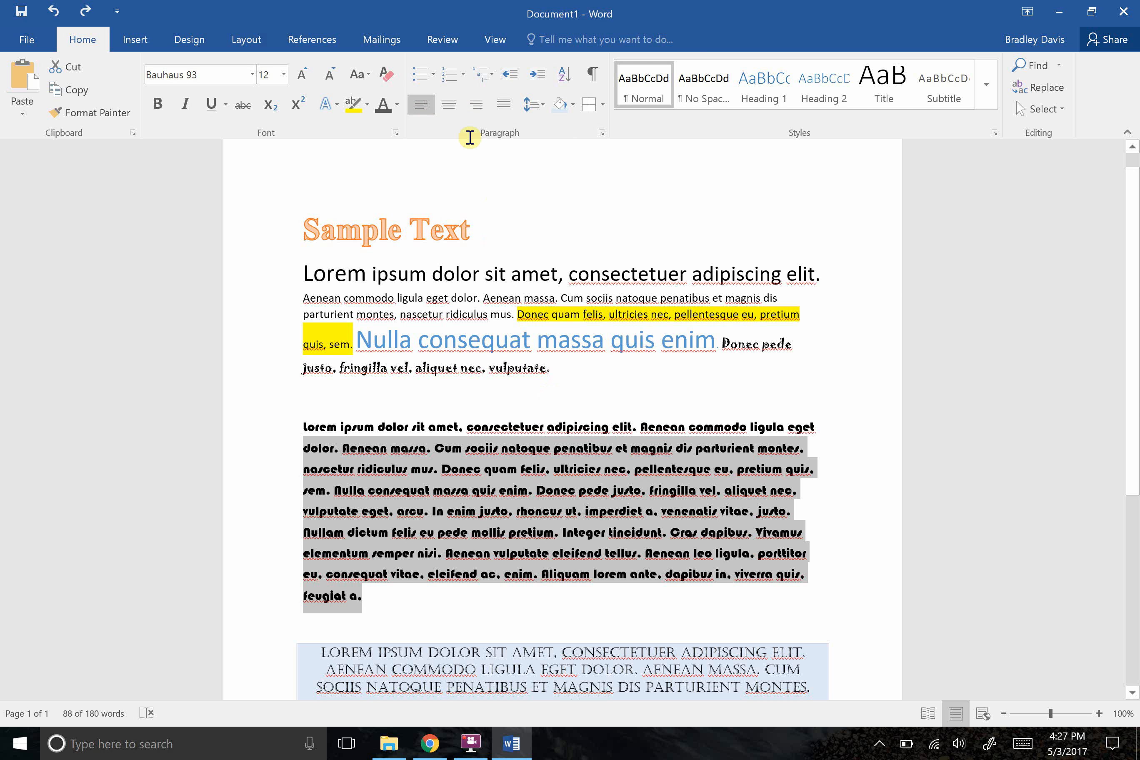
pyautogui.click(451, 108)
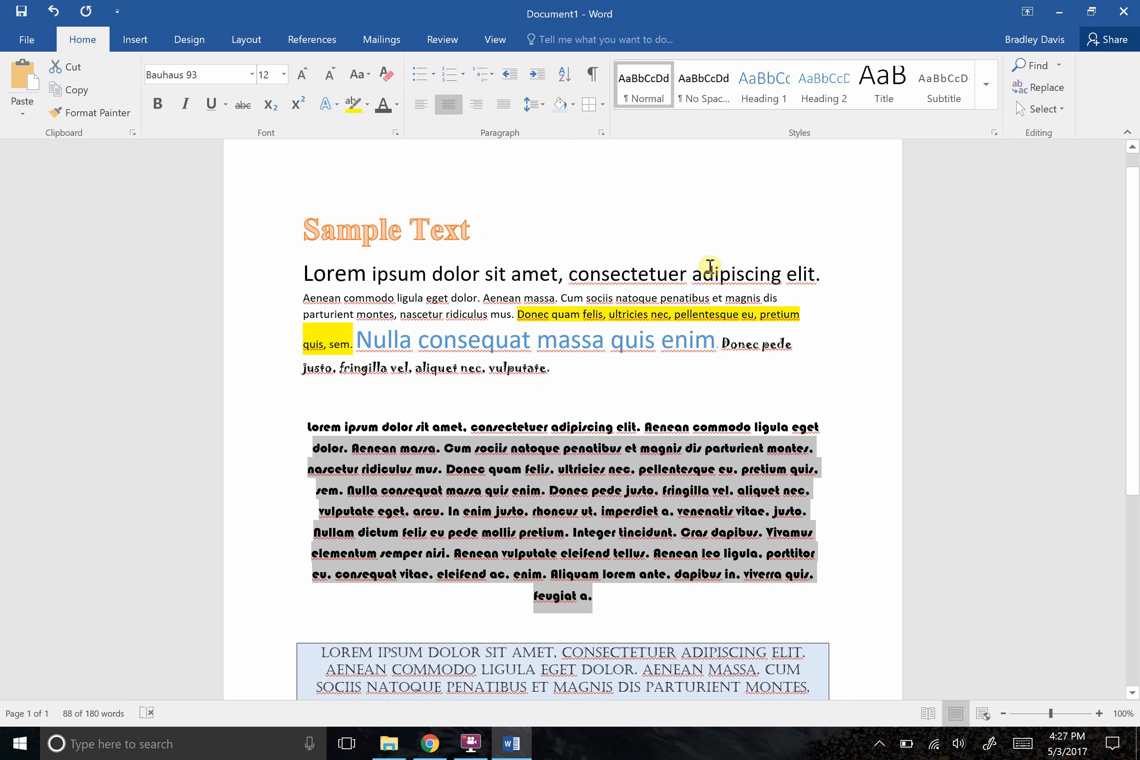
pyautogui.click(482, 108)
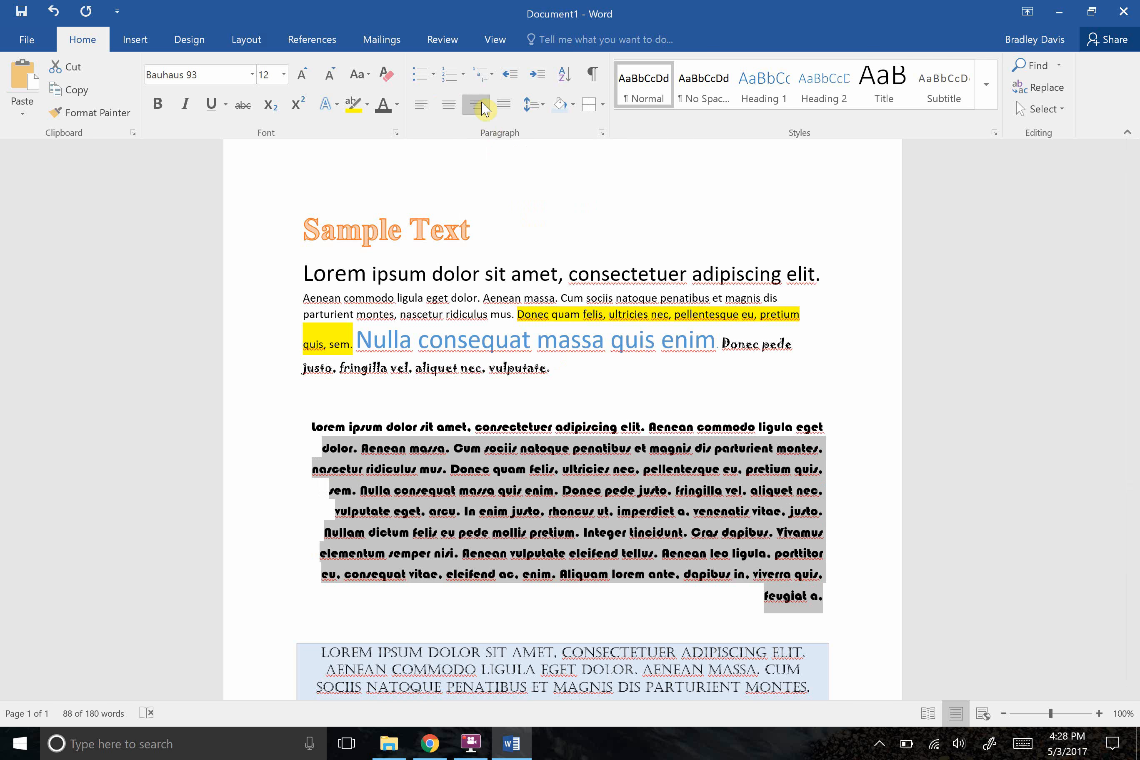
pyautogui.click(507, 109)
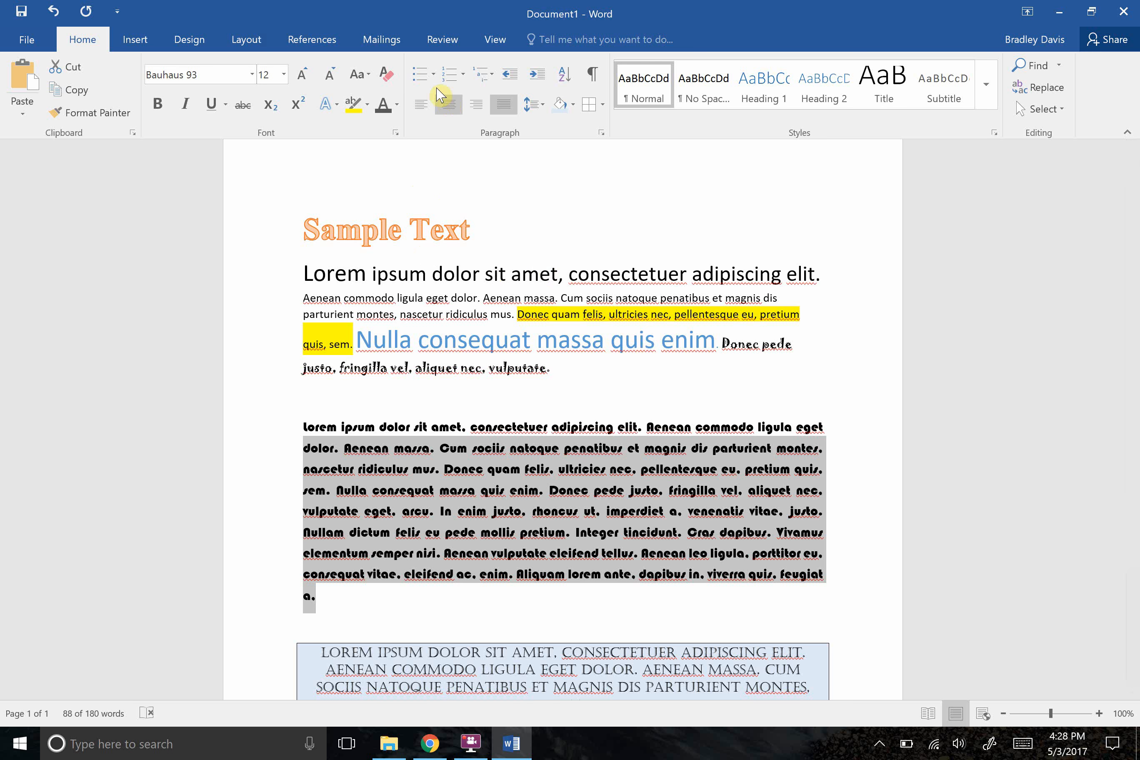
pyautogui.click(420, 105)
pyautogui.click(426, 562)
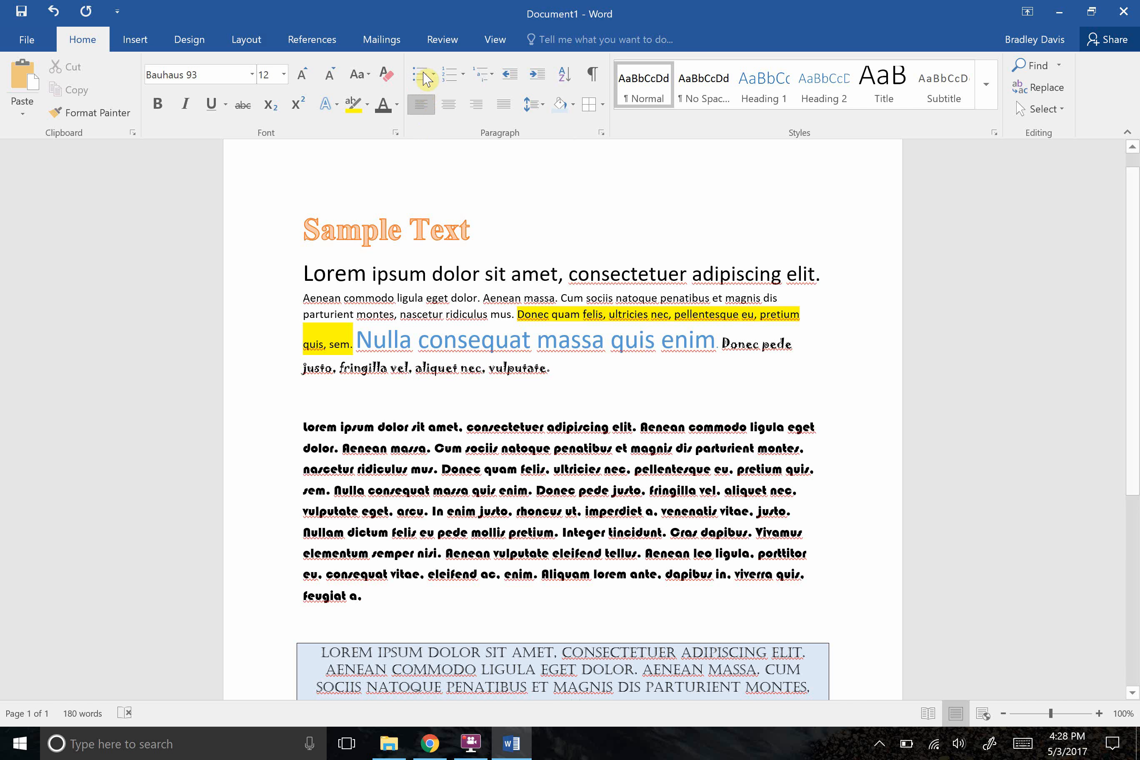
# Turn the Bauhaus 93 paragraph into a bulleted list, add a trial bullet reading AWd and remove that bullet.
pyautogui.click(422, 76)
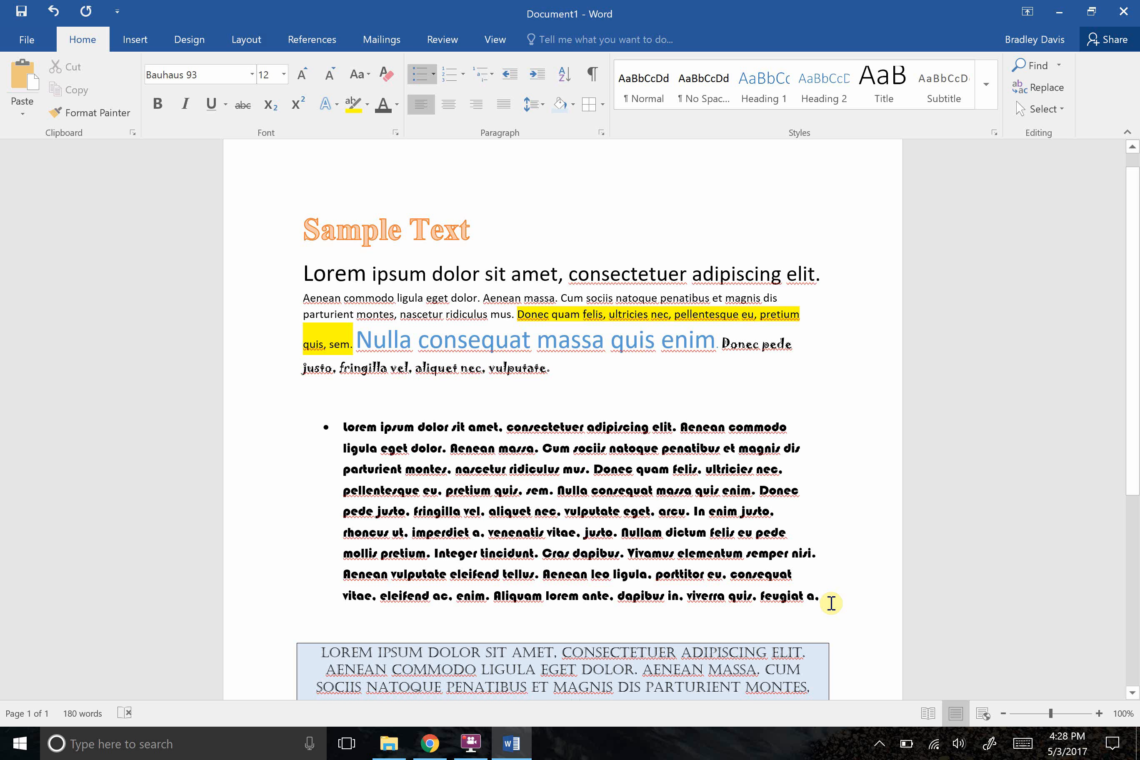
pyautogui.press('Return')
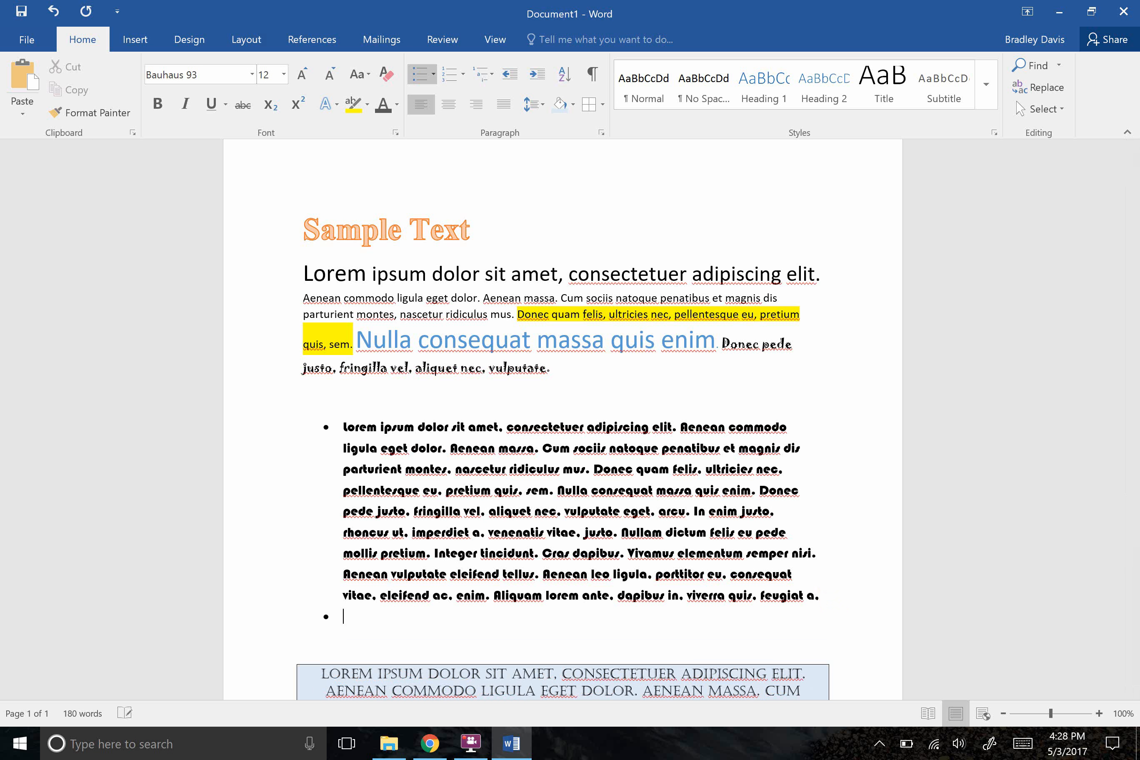
pyautogui.write('AWd')
pyautogui.press('BackSpace')
pyautogui.press('BackSpace')
pyautogui.press('BackSpace')
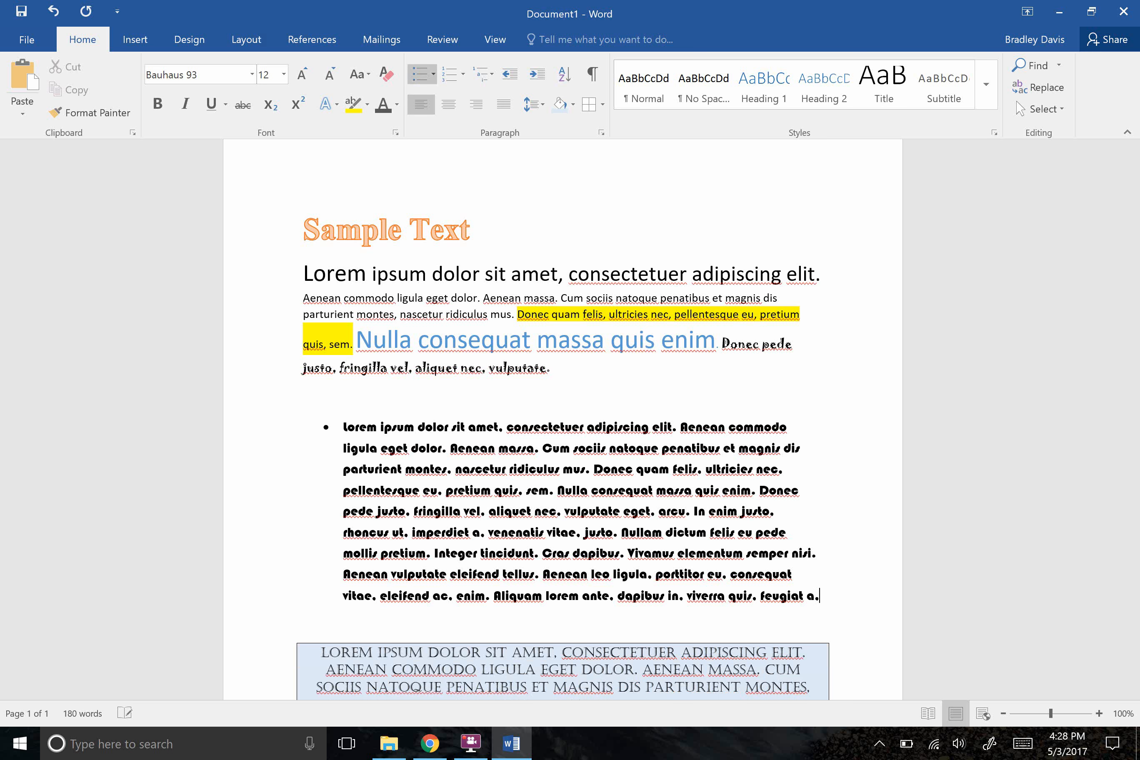
# Add an indented sub-bullet with the trial text AWDHAWFfnawfa below the bulleted paragraph and delete it.
pyautogui.press('Return')
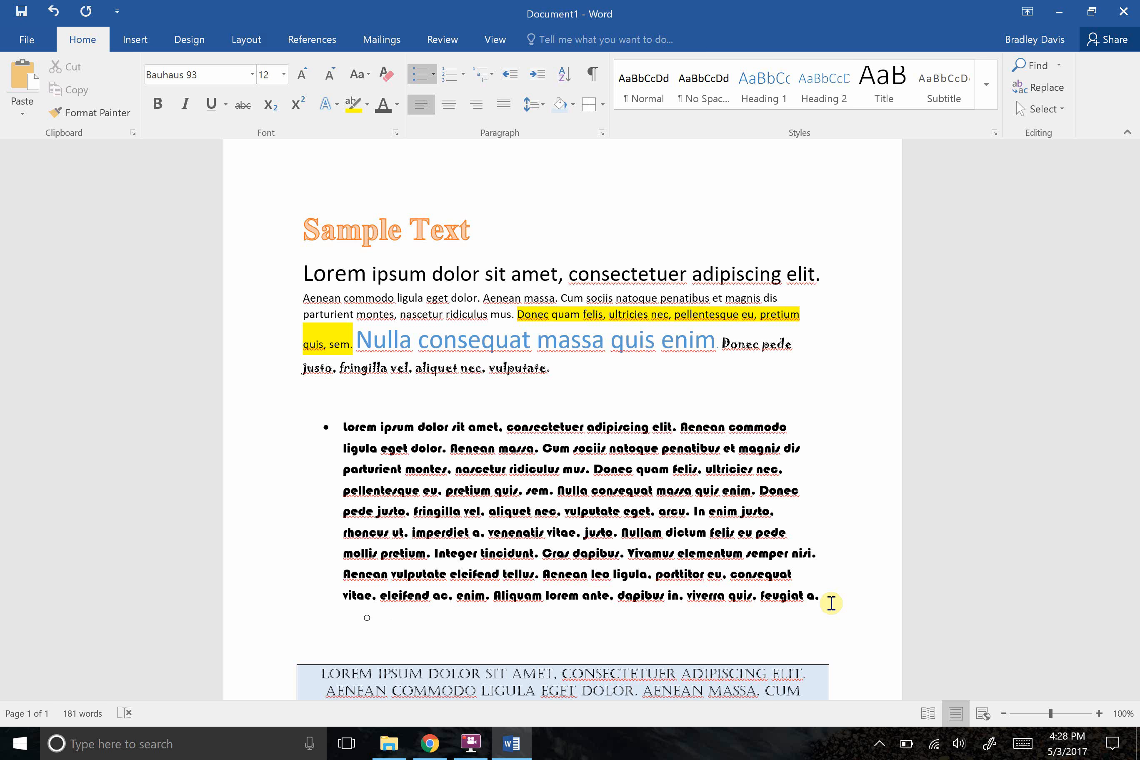
pyautogui.write('AWDHAWFfnawfau')
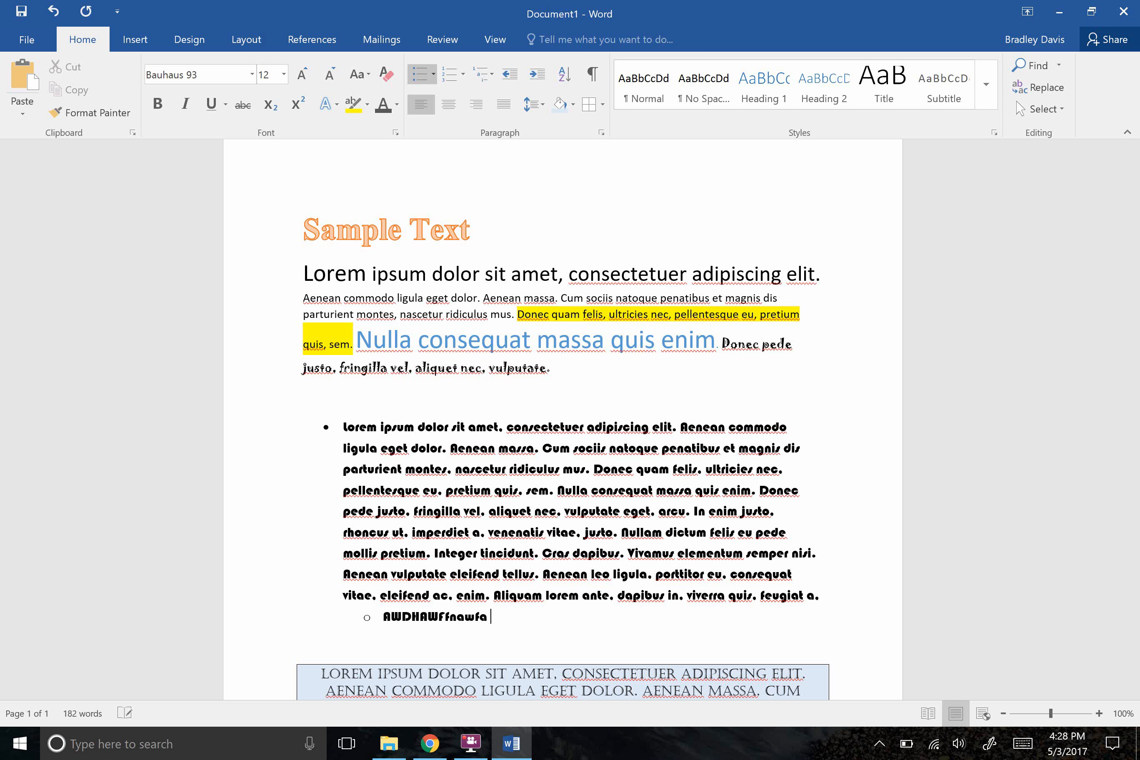
pyautogui.press('BackSpace')
pyautogui.press('BackSpace')
pyautogui.press('BackSpace')
pyautogui.press('BackSpace')
pyautogui.press('BackSpace')
pyautogui.press('BackSpace')
pyautogui.press('BackSpace')
pyautogui.press('BackSpace')
pyautogui.press('BackSpace')
pyautogui.press('BackSpace')
pyautogui.press('BackSpace')
pyautogui.press('BackSpace')
pyautogui.press('BackSpace')
pyautogui.press('BackSpace')
pyautogui.press('BackSpace')
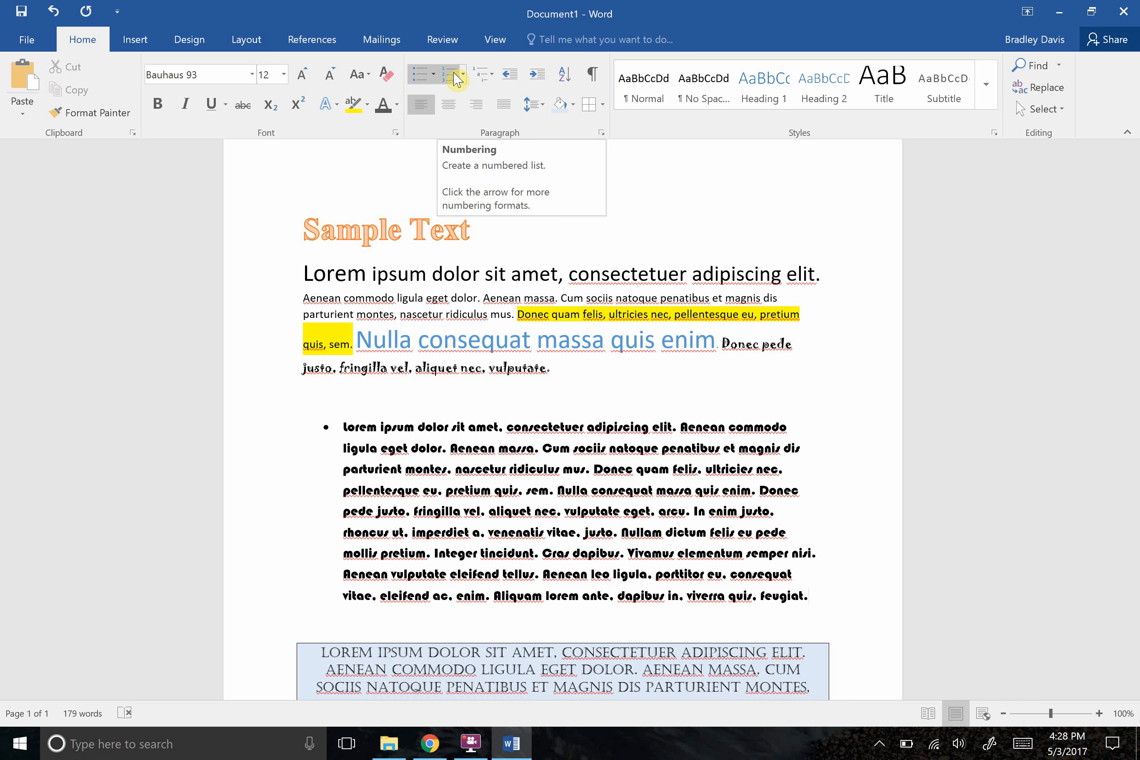
# Convert the bulleted paragraph into a numbered list and start a second numbered item below it.
pyautogui.click(455, 76)
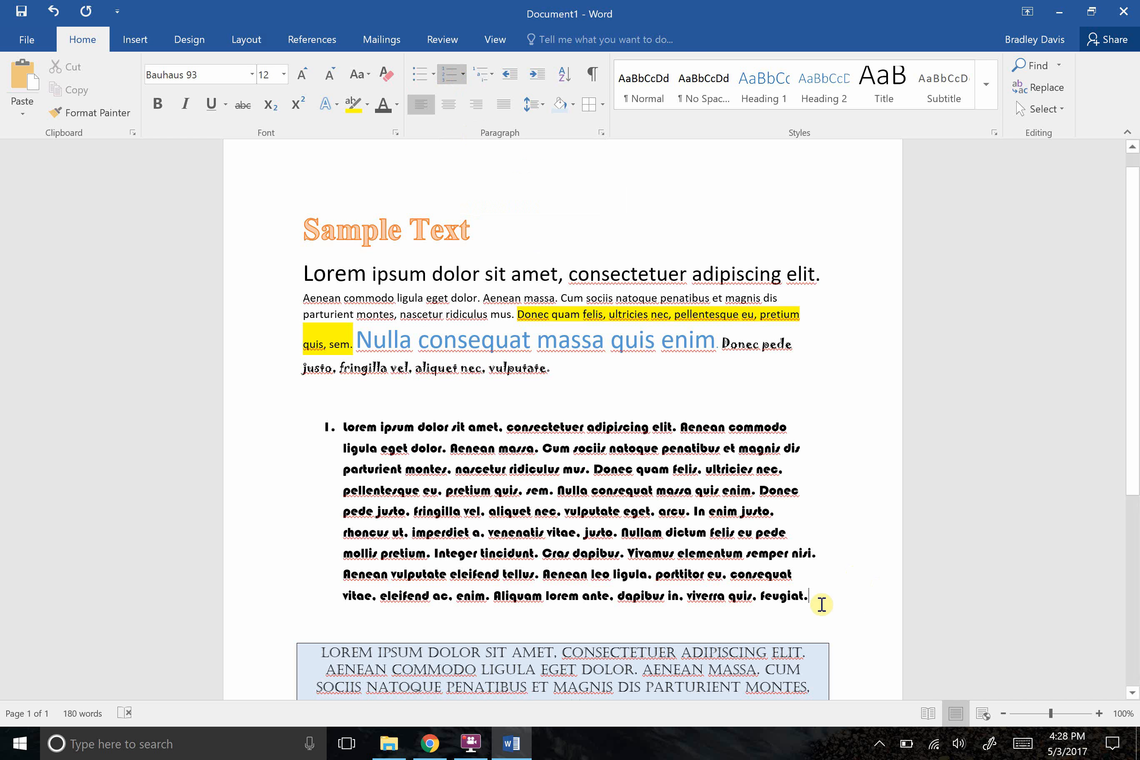
pyautogui.press('Return')
pyautogui.press('Return')
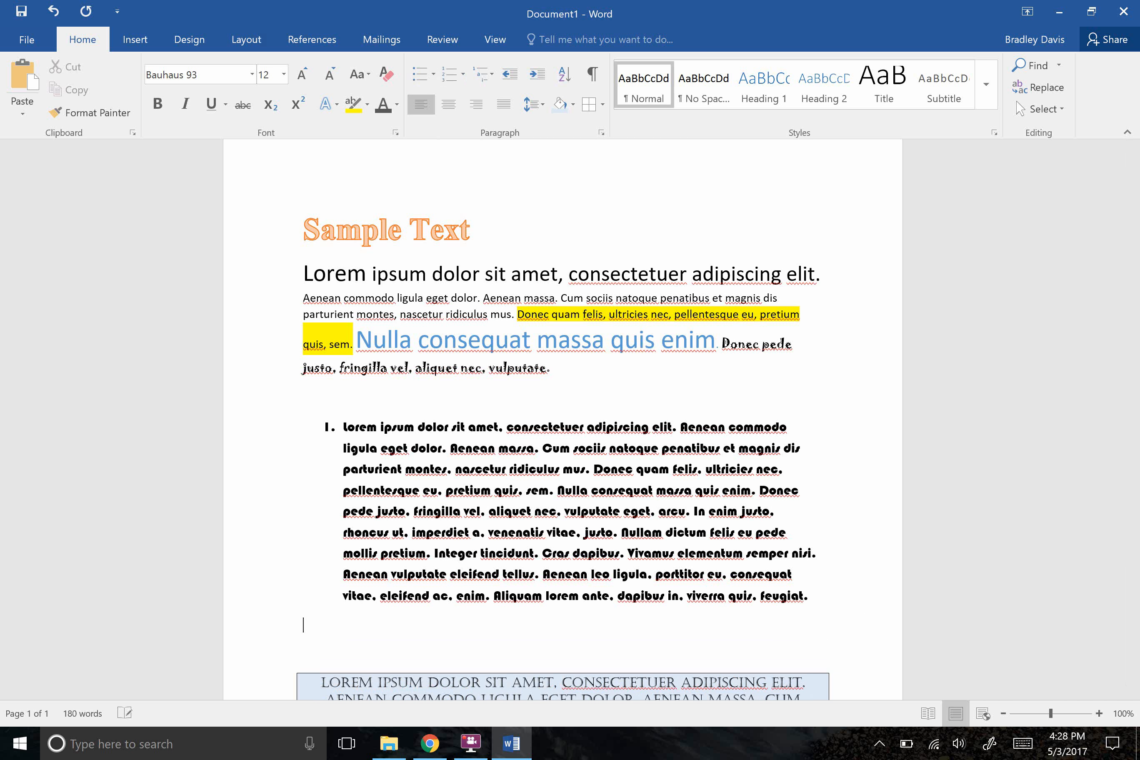
pyautogui.press('BackSpace')
pyautogui.press('BackSpace')
pyautogui.press('Return')
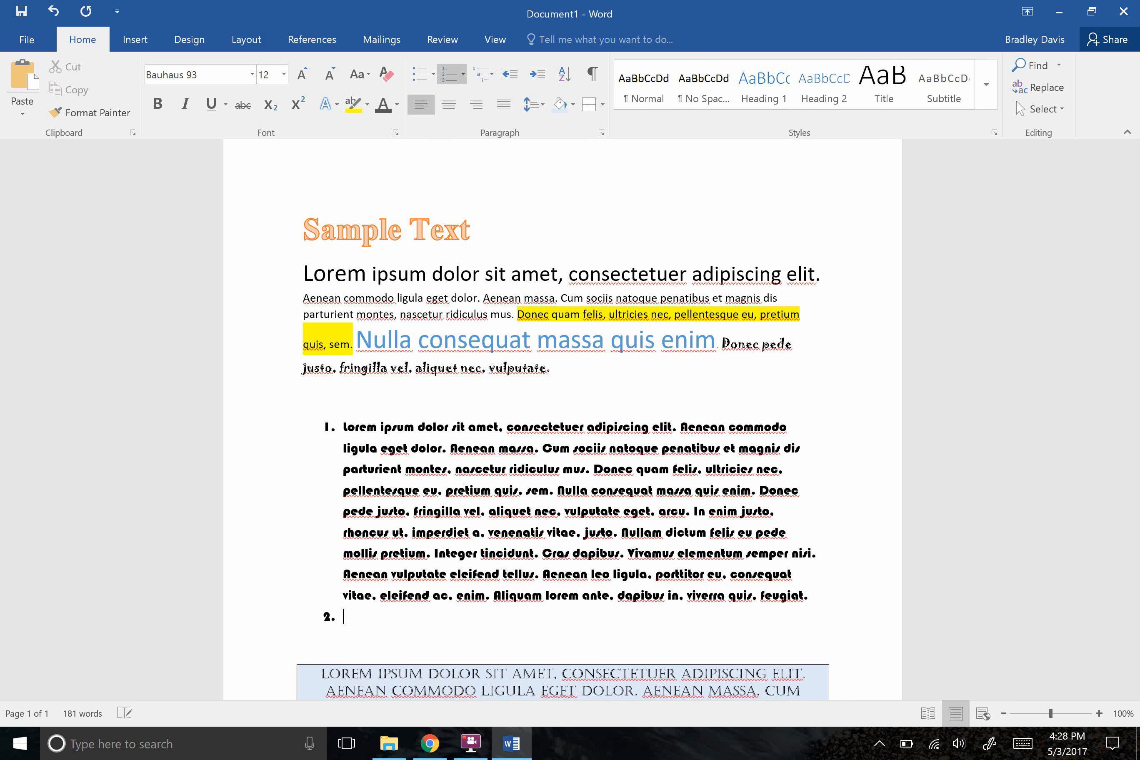
# Enter Awdjawf and Fawfaw as the second and third items of the numbered list.
pyautogui.write('awdjawf')
pyautogui.press('Return')
pyautogui.write('fawf')
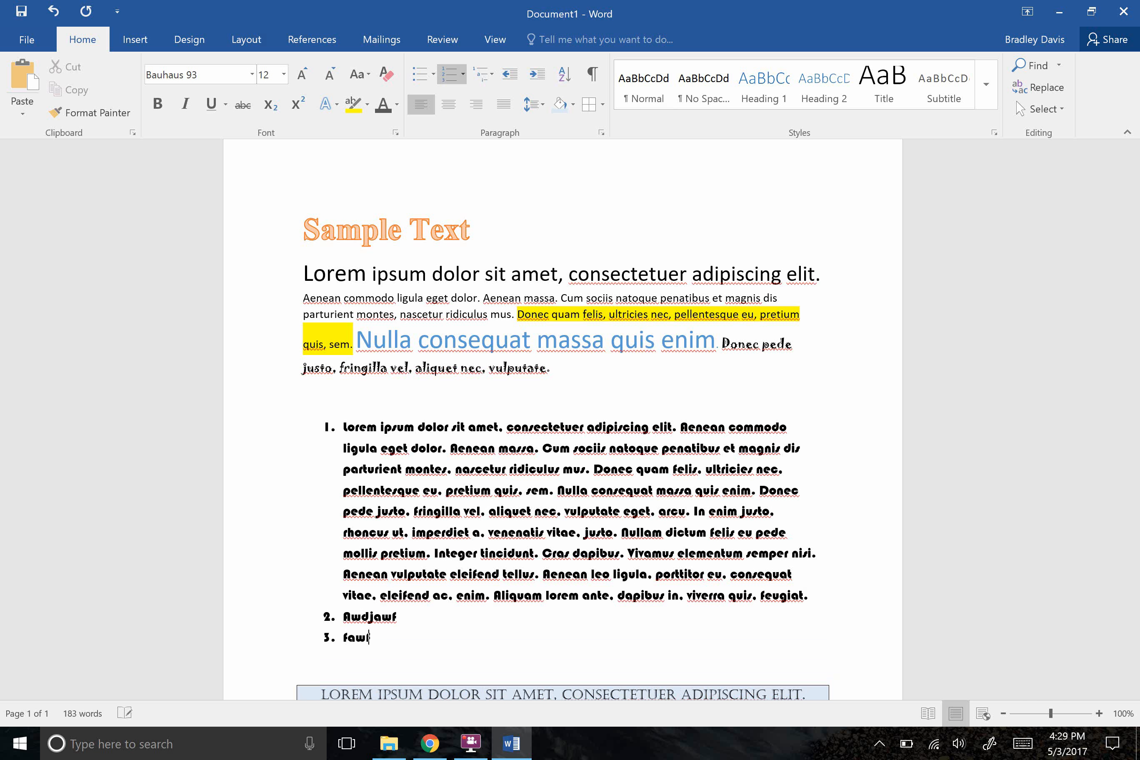
pyautogui.write('aw')
pyautogui.press('Return')
# Delete the trial second and third items from the numbered list.
pyautogui.press('BackSpace')
pyautogui.press('BackSpace')
pyautogui.press('BackSpace')
pyautogui.press('BackSpace')
pyautogui.press('BackSpace')
pyautogui.press('BackSpace')
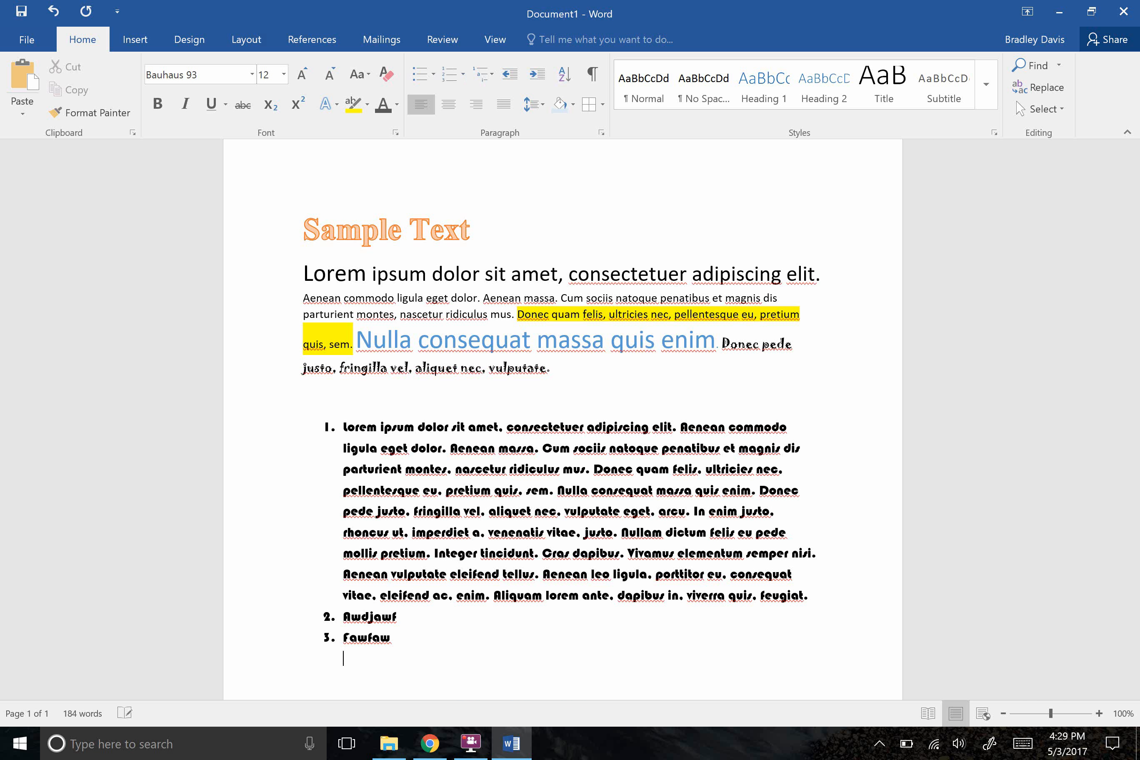
pyautogui.press('BackSpace')
pyautogui.press('BackSpace')
pyautogui.press('BackSpace')
pyautogui.press('BackSpace')
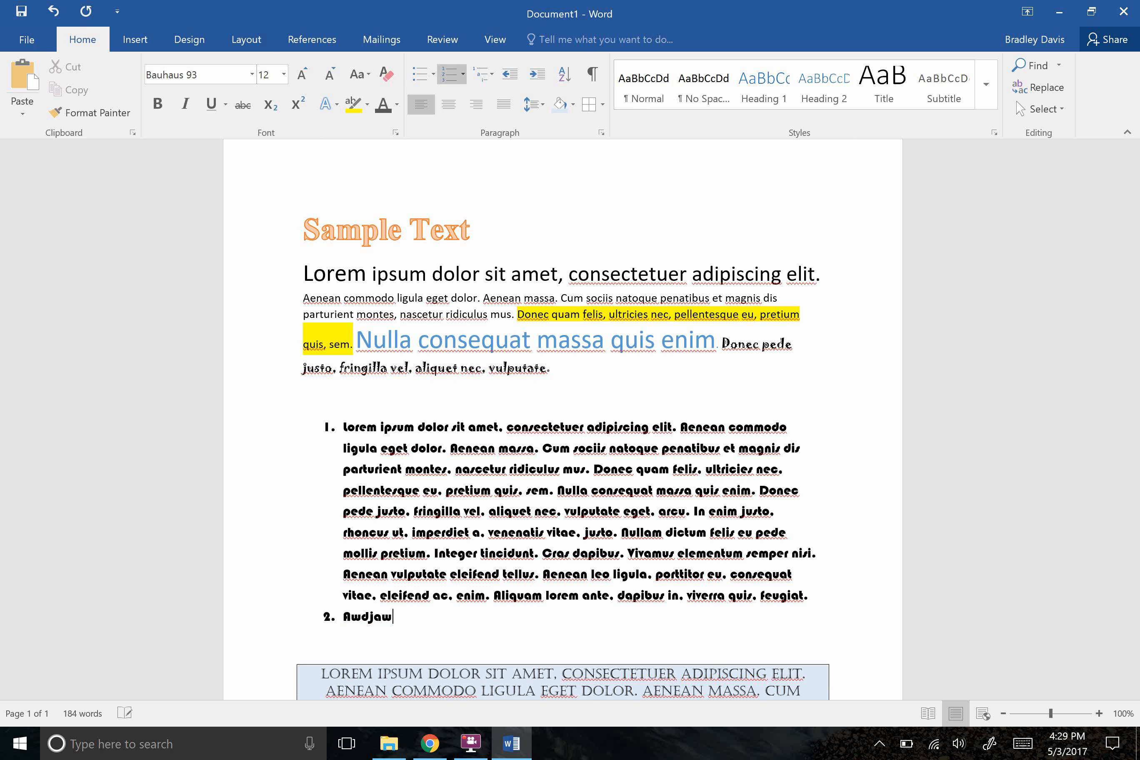
pyautogui.press('BackSpace')
pyautogui.press('BackSpace')
pyautogui.press('BackSpace')
pyautogui.press('BackSpace')
pyautogui.press('BackSpace')
pyautogui.press('BackSpace')
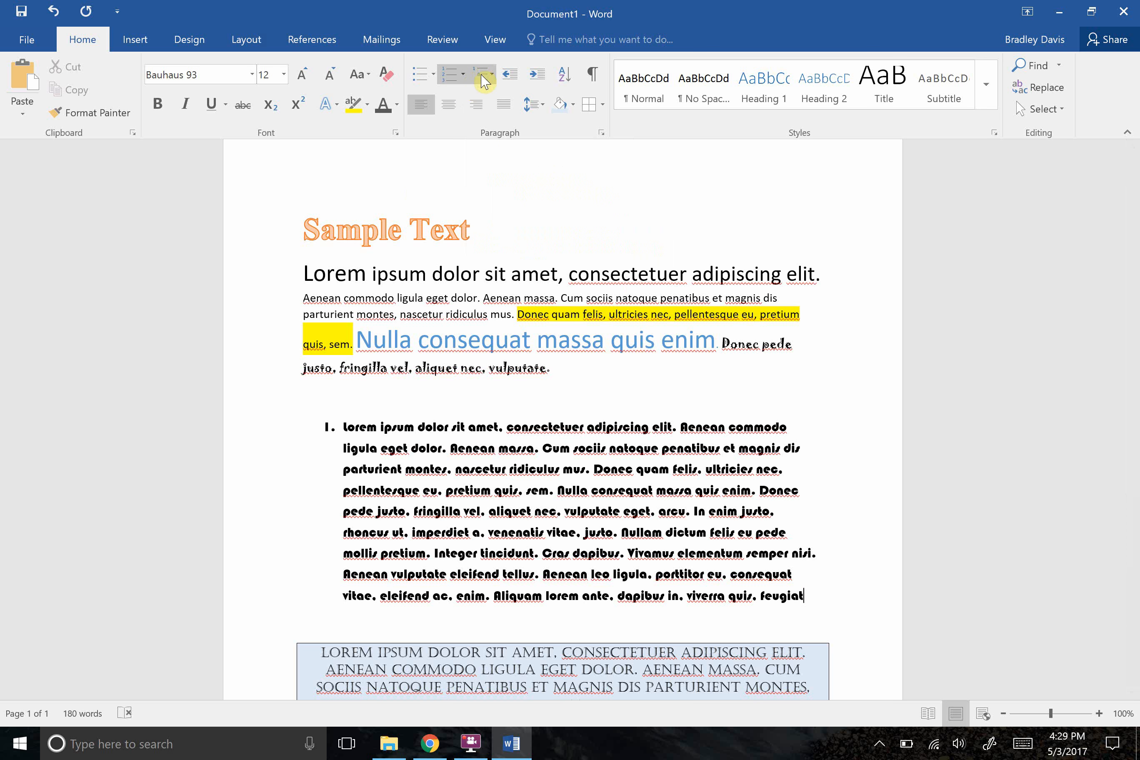
# Apply the current 1., a., i. multilevel list format to the numbered paragraph and add the sub-item wdawd beneath it.
pyautogui.click(483, 80)
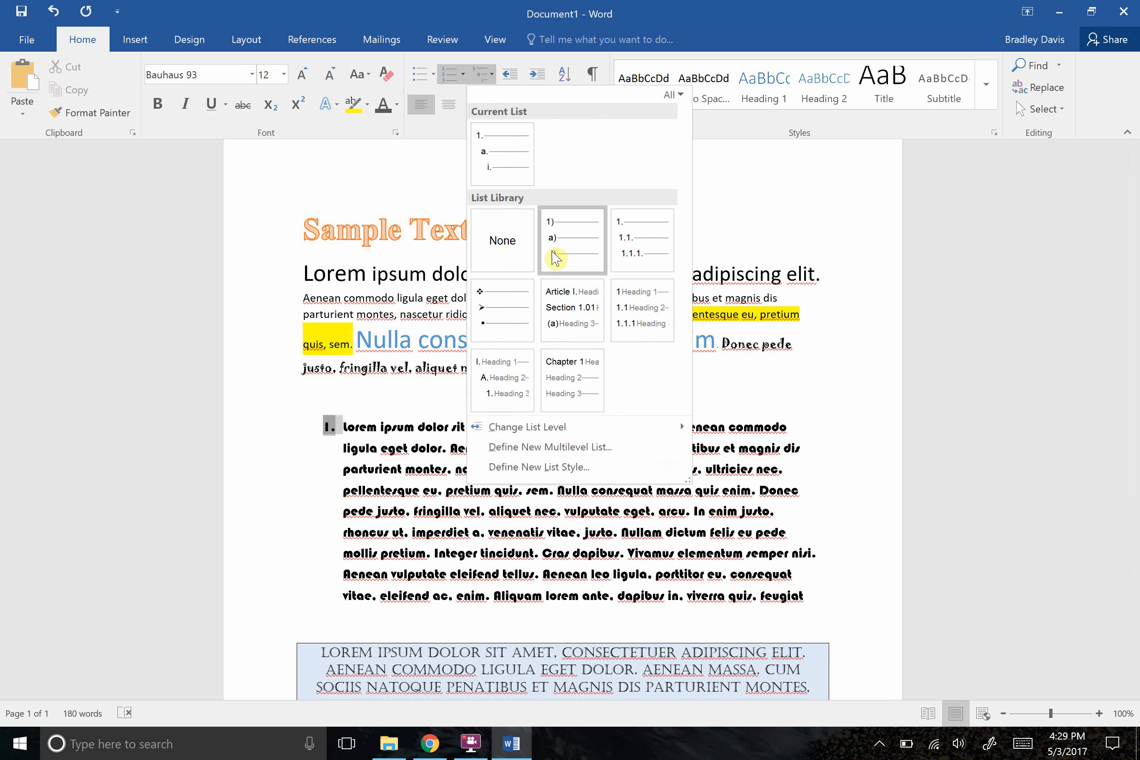
pyautogui.moveTo(590, 273)
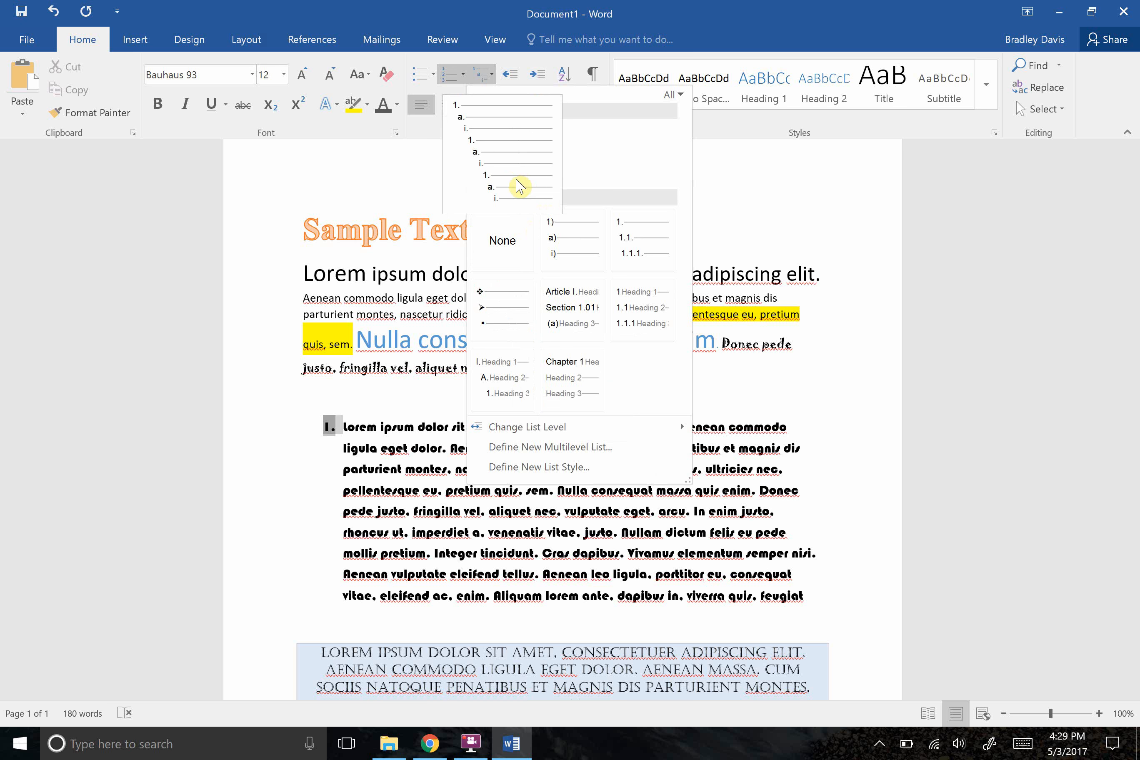
pyautogui.moveTo(490, 149)
pyautogui.click(500, 170)
pyautogui.click(832, 605)
pyautogui.press('Return')
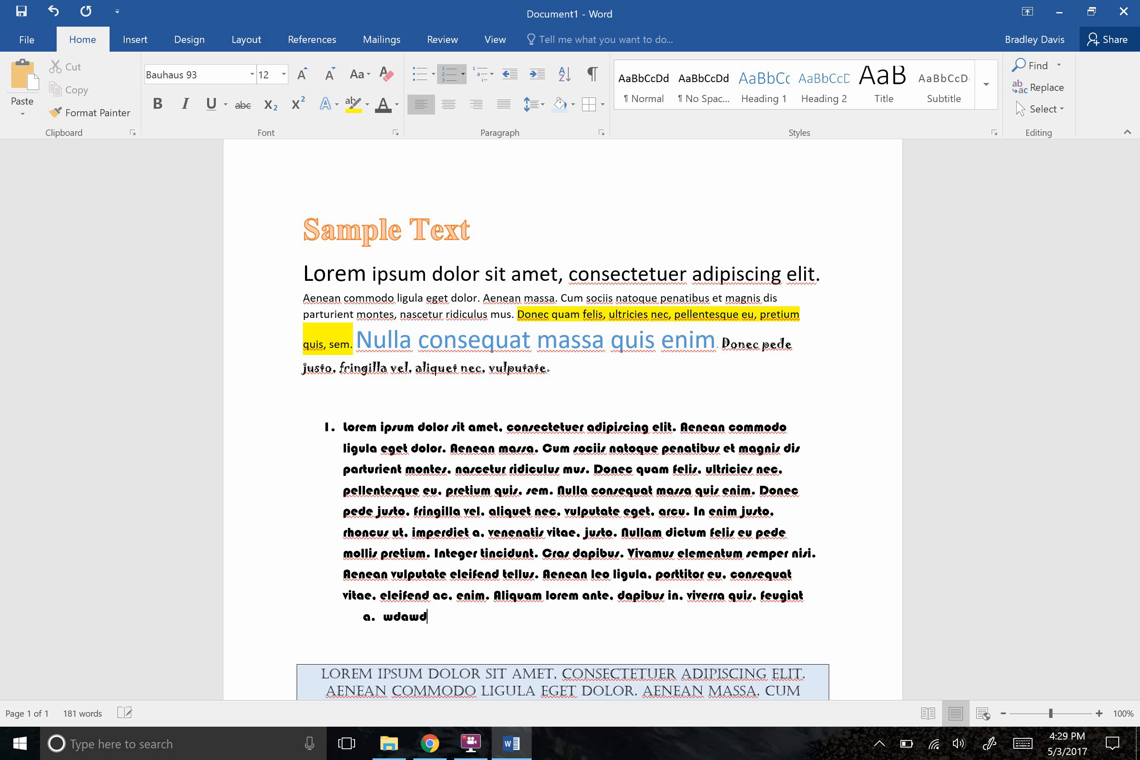
# Add Wdawdawf as the second top-level item of the multilevel list and start a sub-item beneath it.
pyautogui.press('Return')
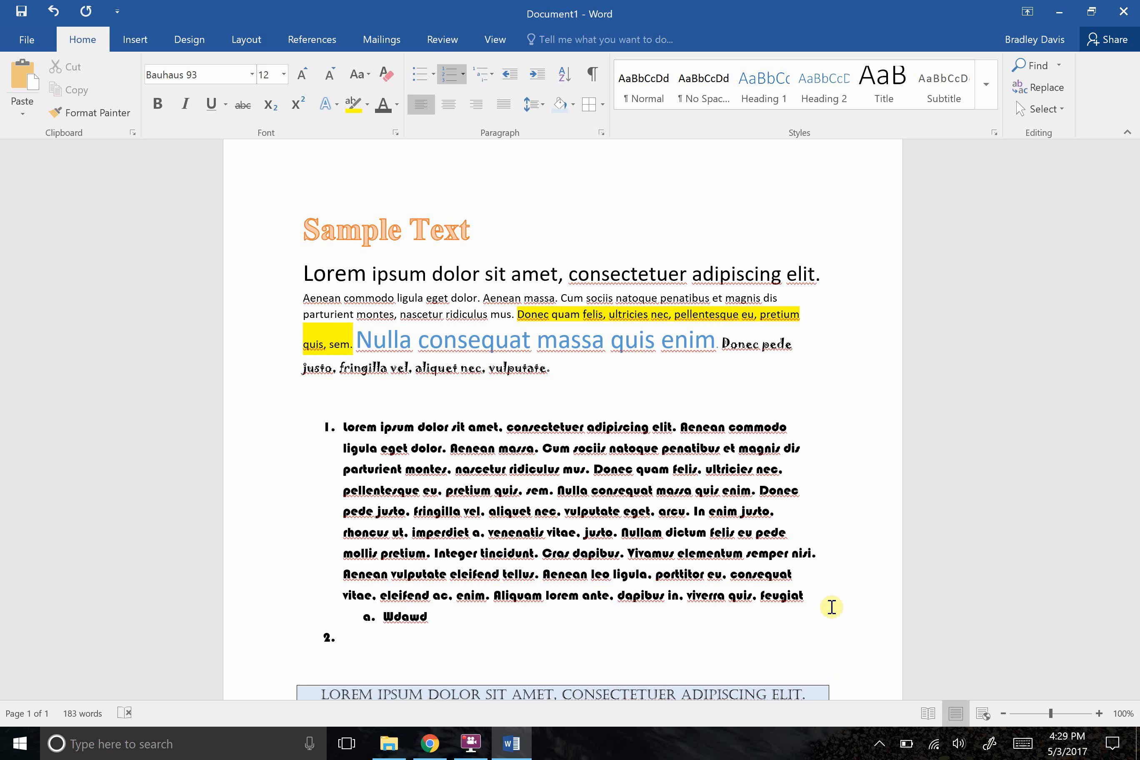
pyautogui.press('Return')
pyautogui.press('Tab')
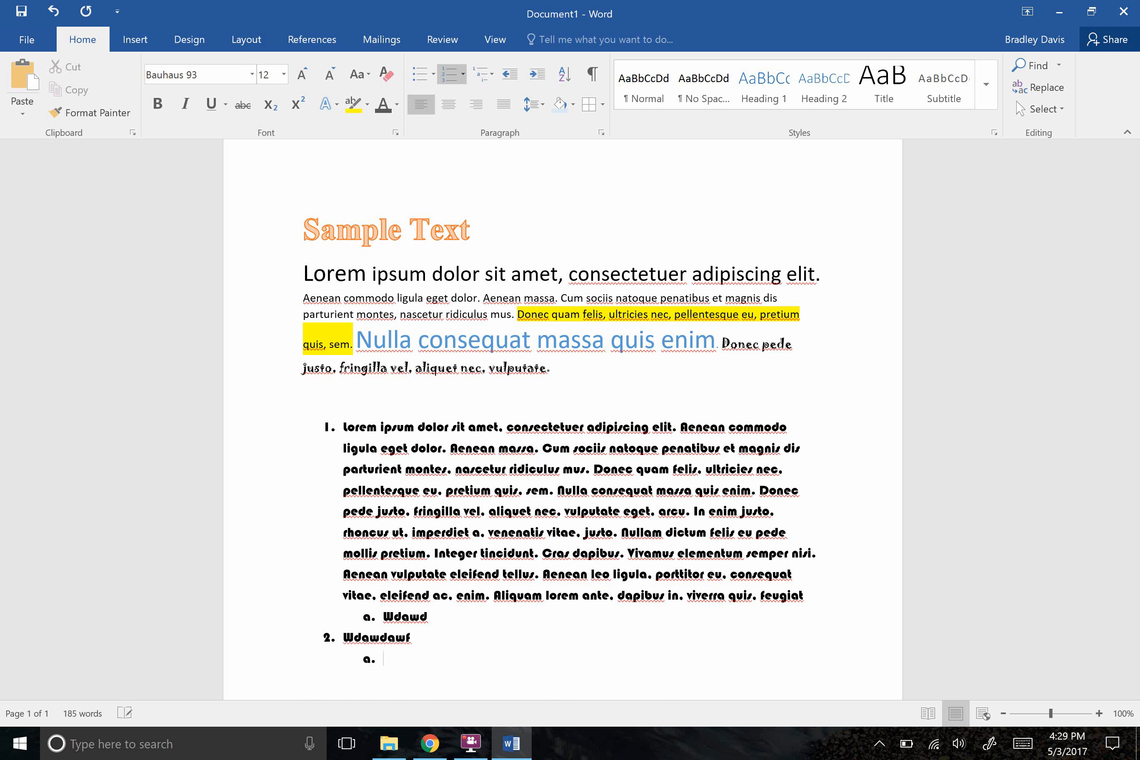
# Delete the trial list items below the Bauhaus 93 paragraph and remove the paragraph's numbering.
pyautogui.press('BackSpace')
pyautogui.press('BackSpace')
pyautogui.press('BackSpace')
pyautogui.press('BackSpace')
pyautogui.press('BackSpace')
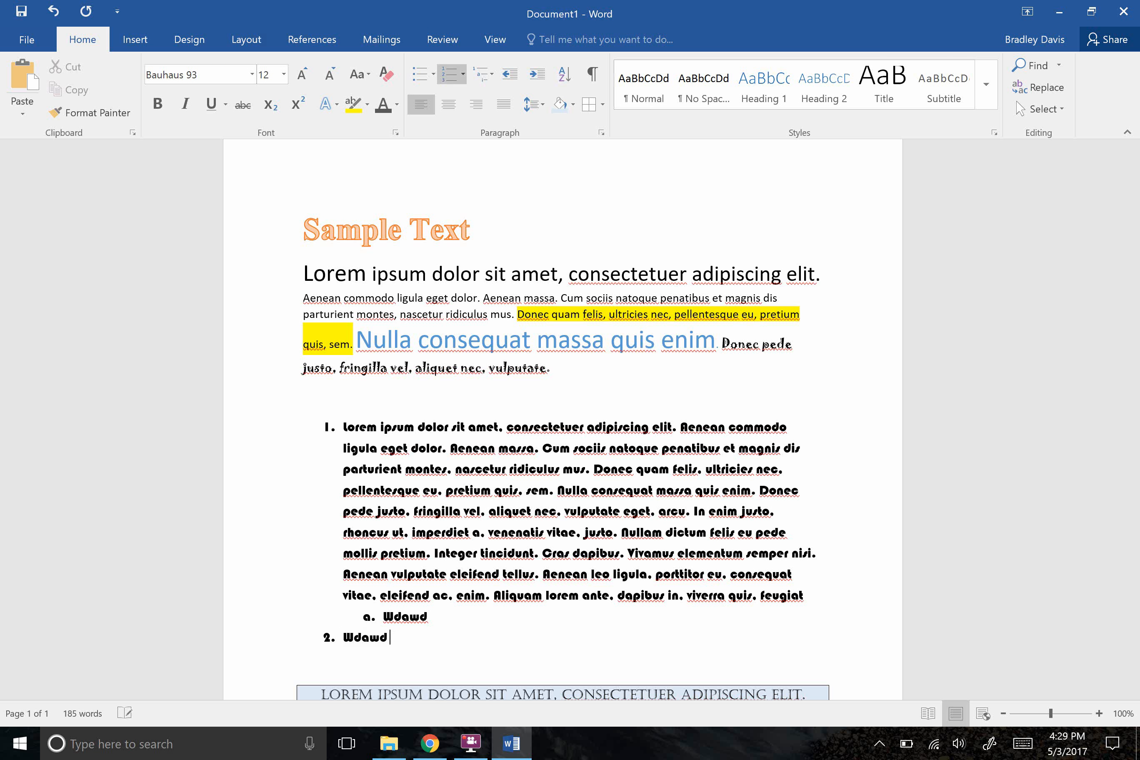
pyautogui.press('BackSpace')
pyautogui.press('BackSpace')
pyautogui.press('BackSpace')
pyautogui.press('BackSpace')
pyautogui.press('BackSpace')
pyautogui.press('BackSpace')
pyautogui.press('BackSpace')
pyautogui.press('BackSpace')
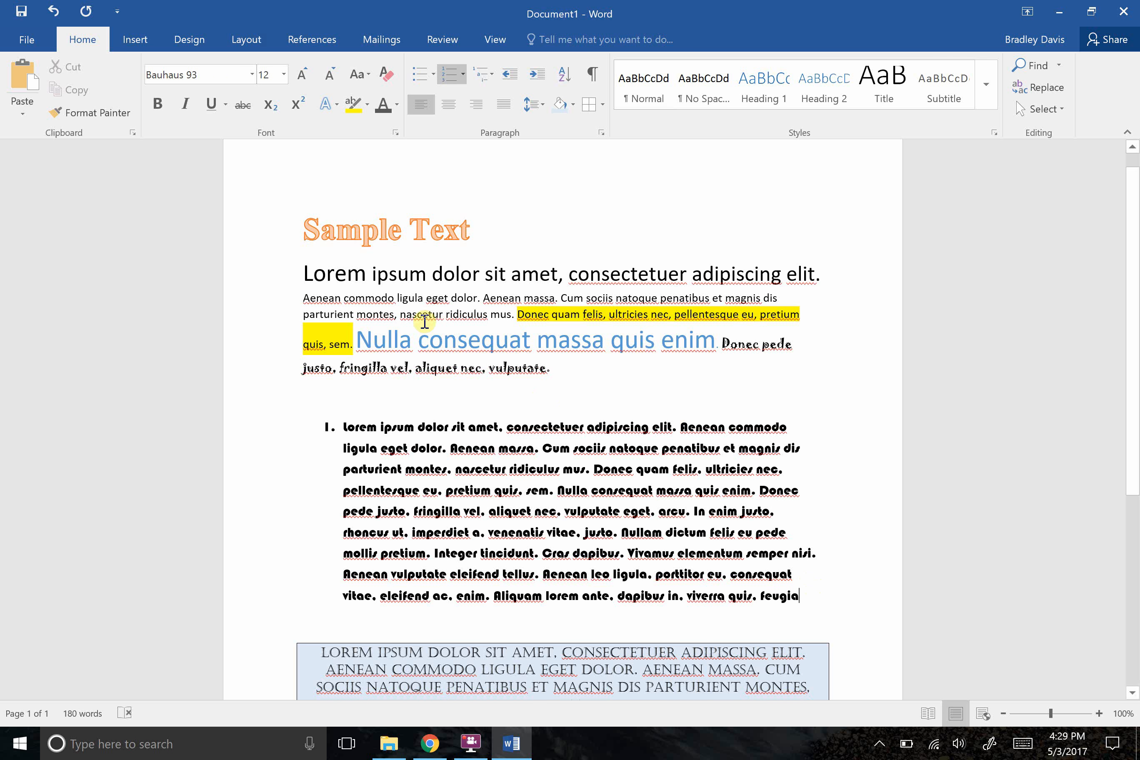
pyautogui.click(448, 78)
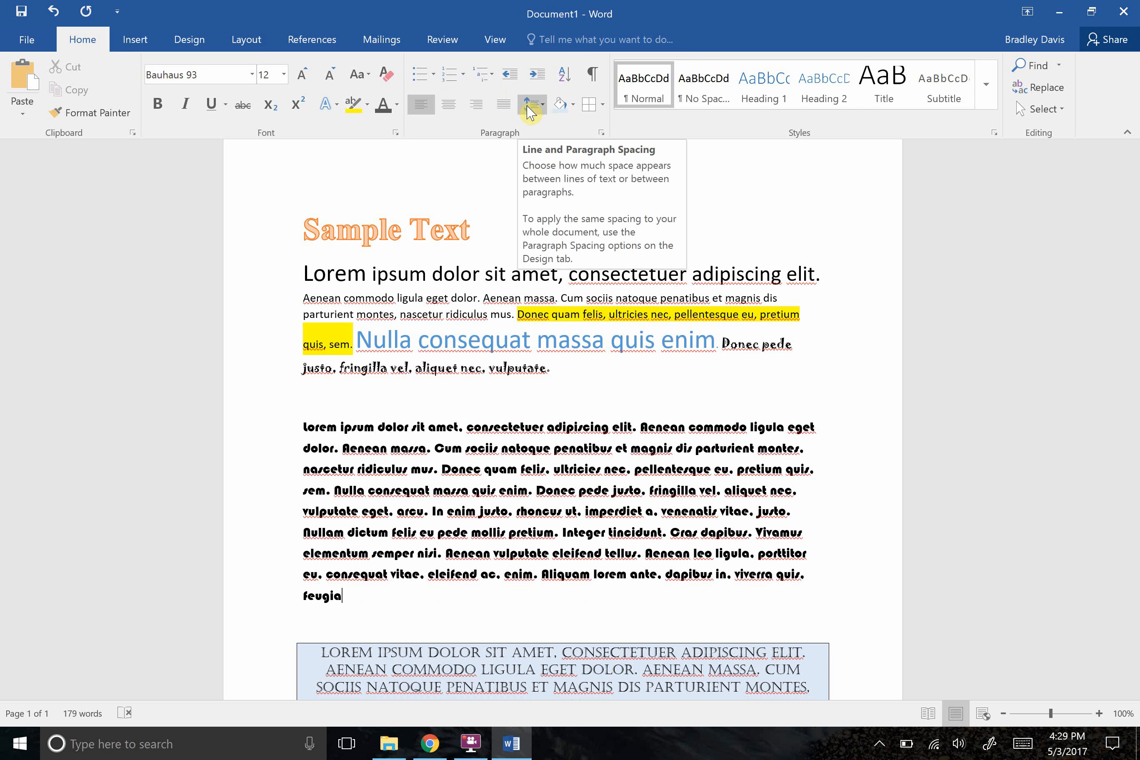
# Try 2.0 line spacing on the whole Bauhaus 93 paragraph and set it to 1.0 instead.
pyautogui.scroll(-1, 349, 596)
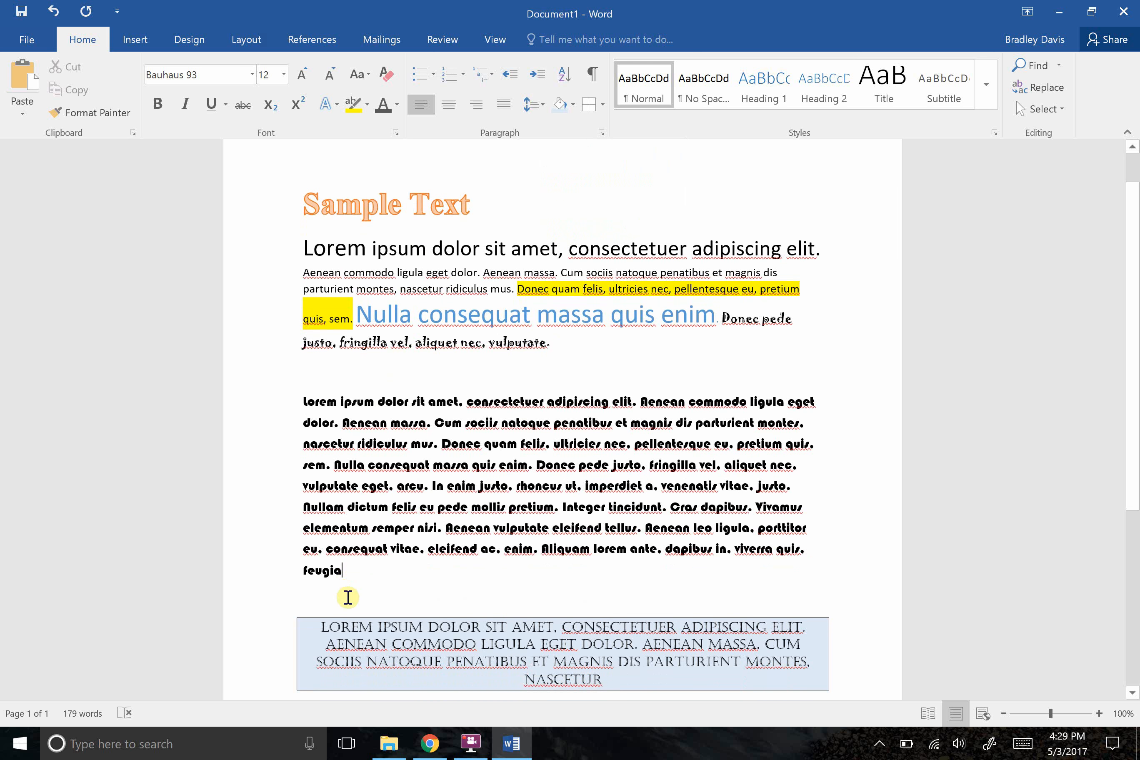
pyautogui.scroll(-2, 332, 464)
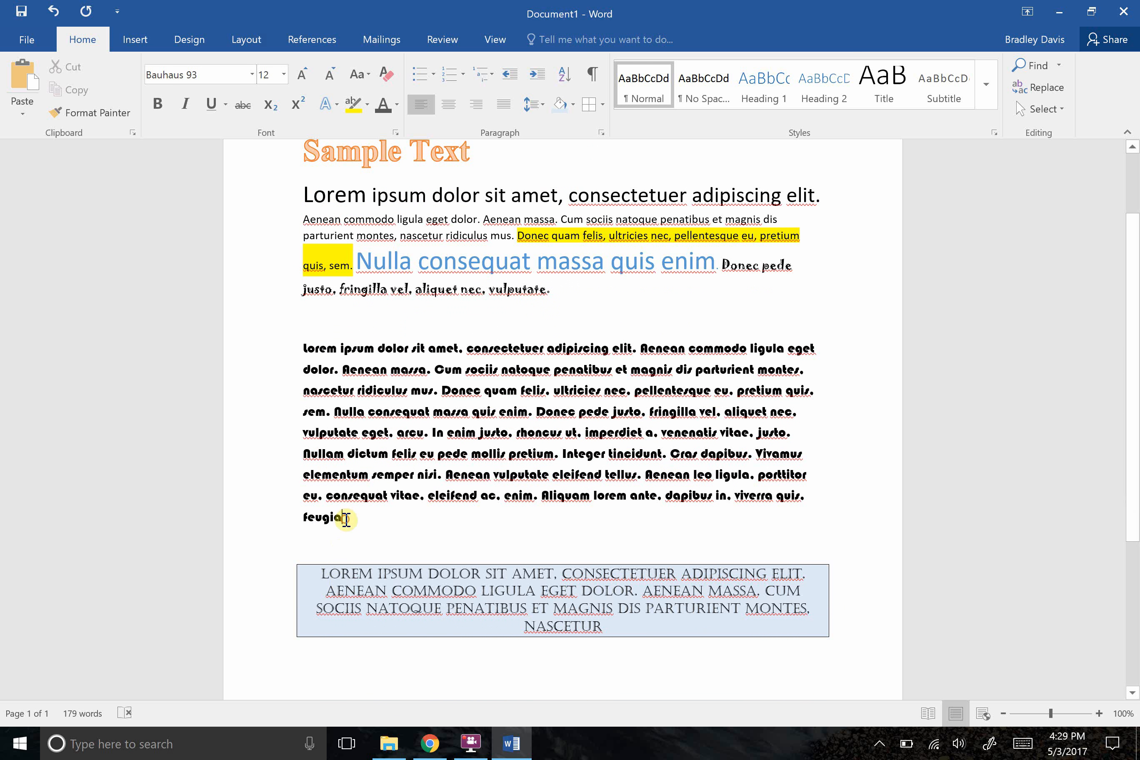
pyautogui.moveTo(346, 519); pyautogui.dragTo(299, 347)
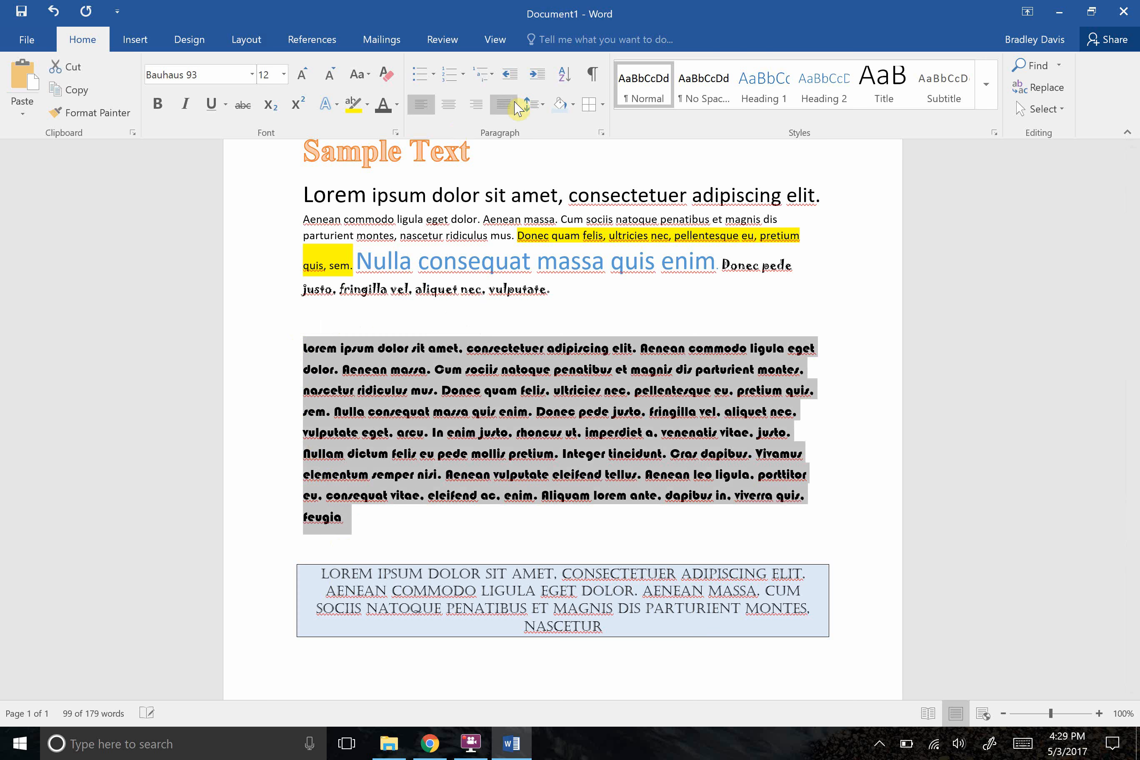
pyautogui.click(529, 104)
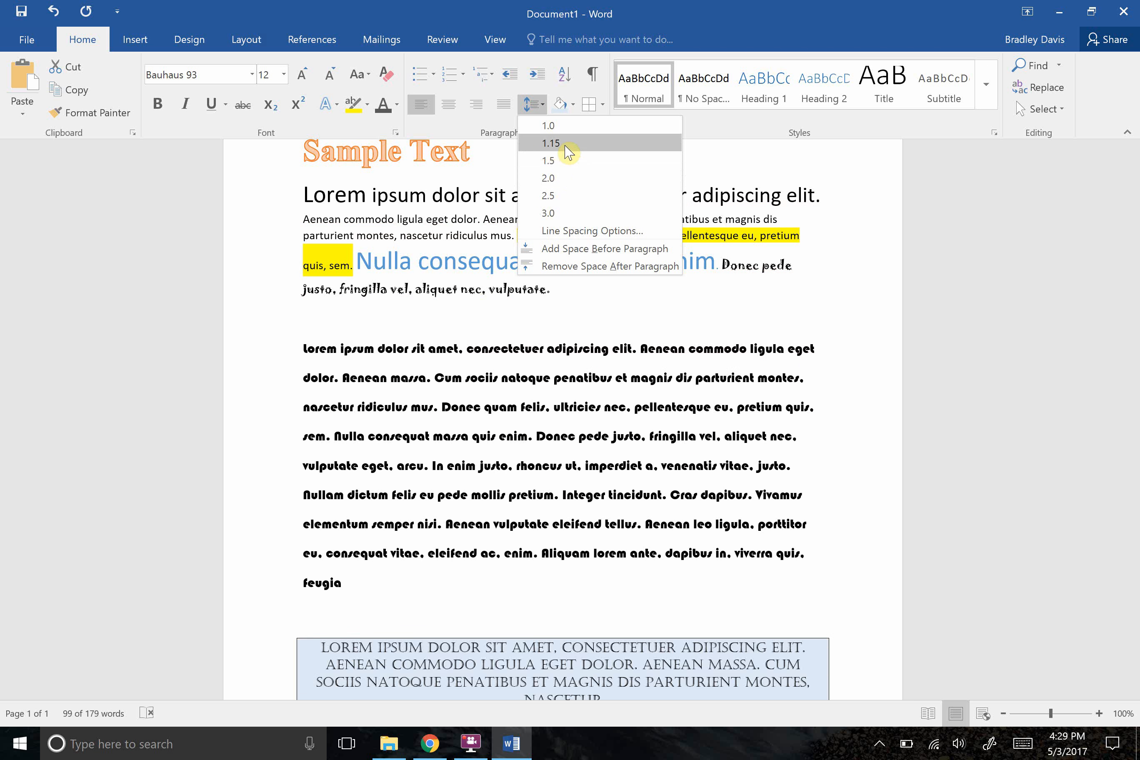
pyautogui.click(572, 179)
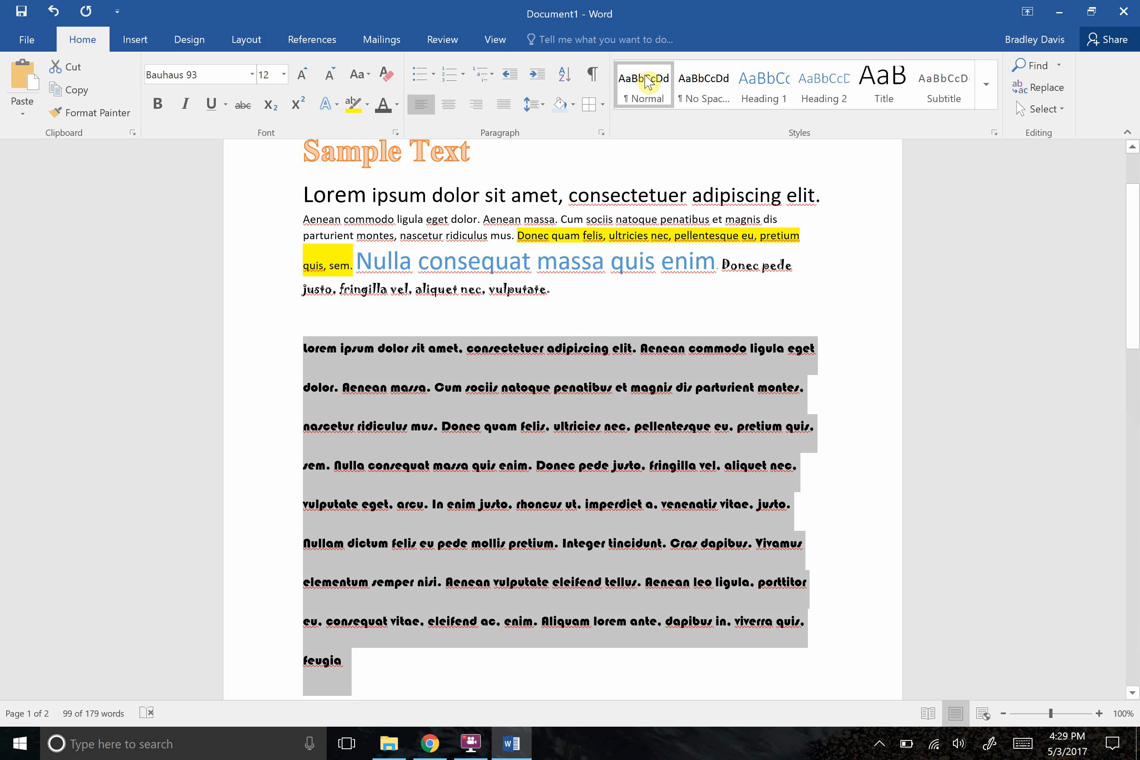
pyautogui.click(532, 103)
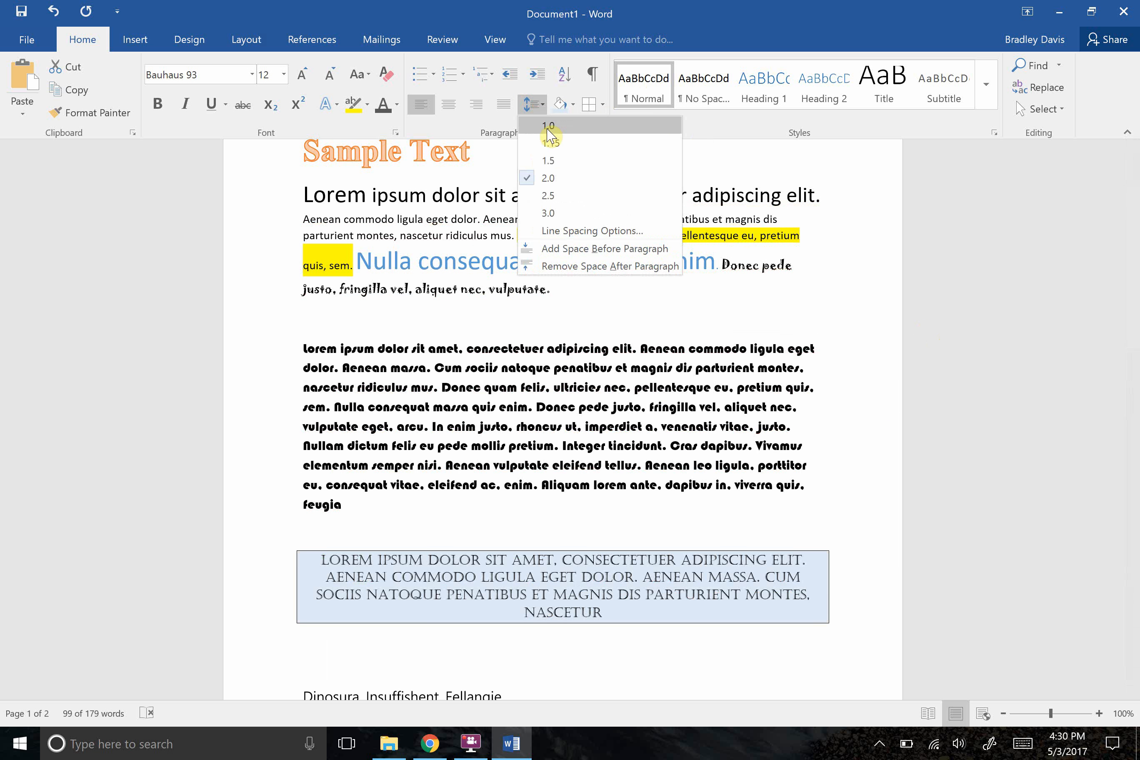
pyautogui.click(548, 125)
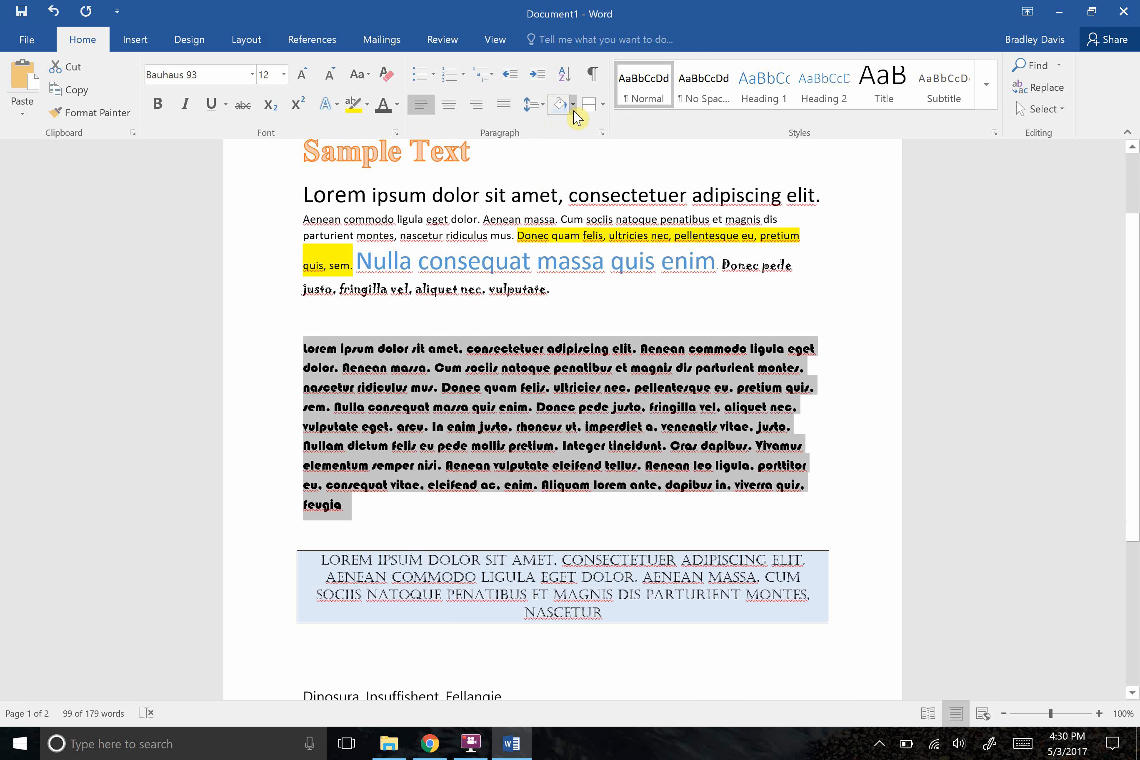
# Remove all borders from the shaded, centred Castellar paragraph.
pyautogui.scroll(-5, 1124, 223)
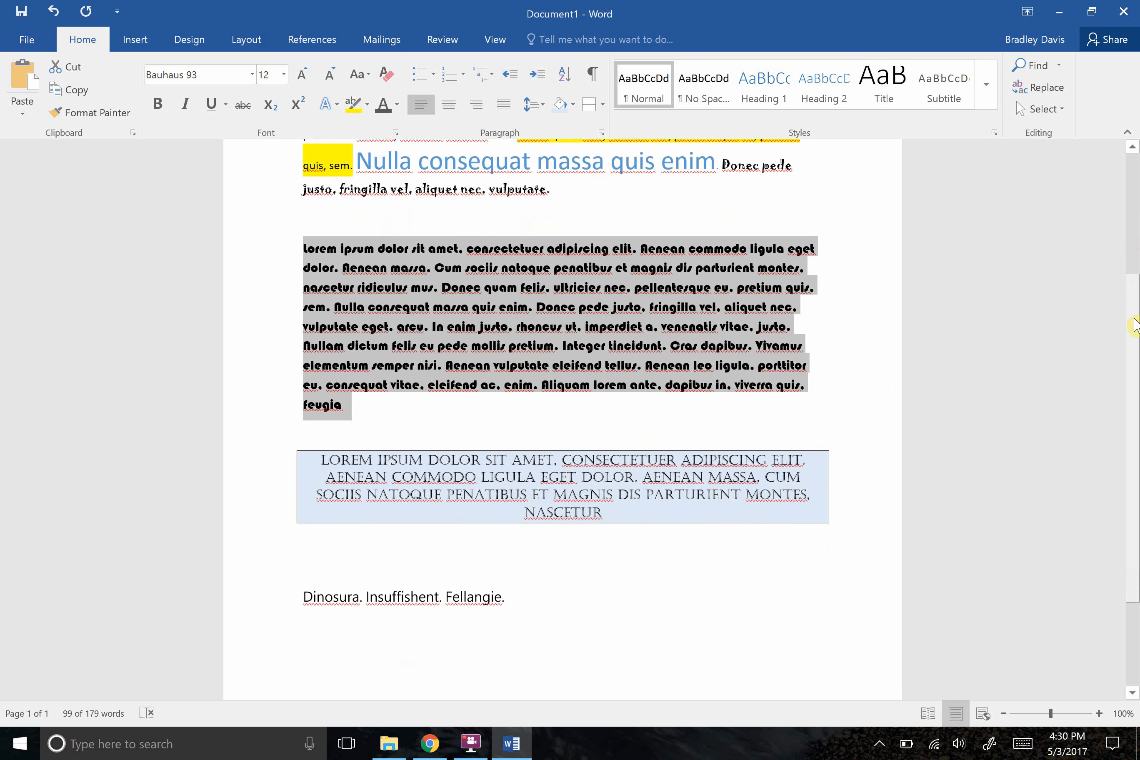
pyautogui.click(655, 442)
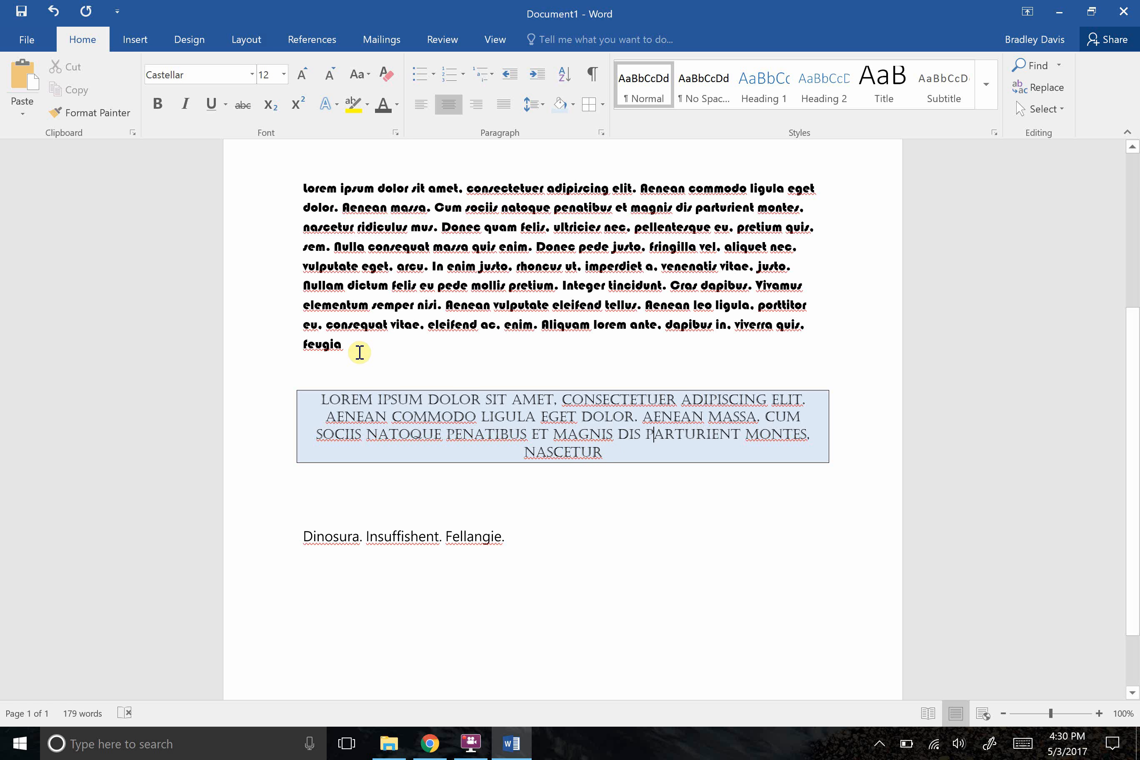
pyautogui.moveTo(606, 453); pyautogui.dragTo(310, 391)
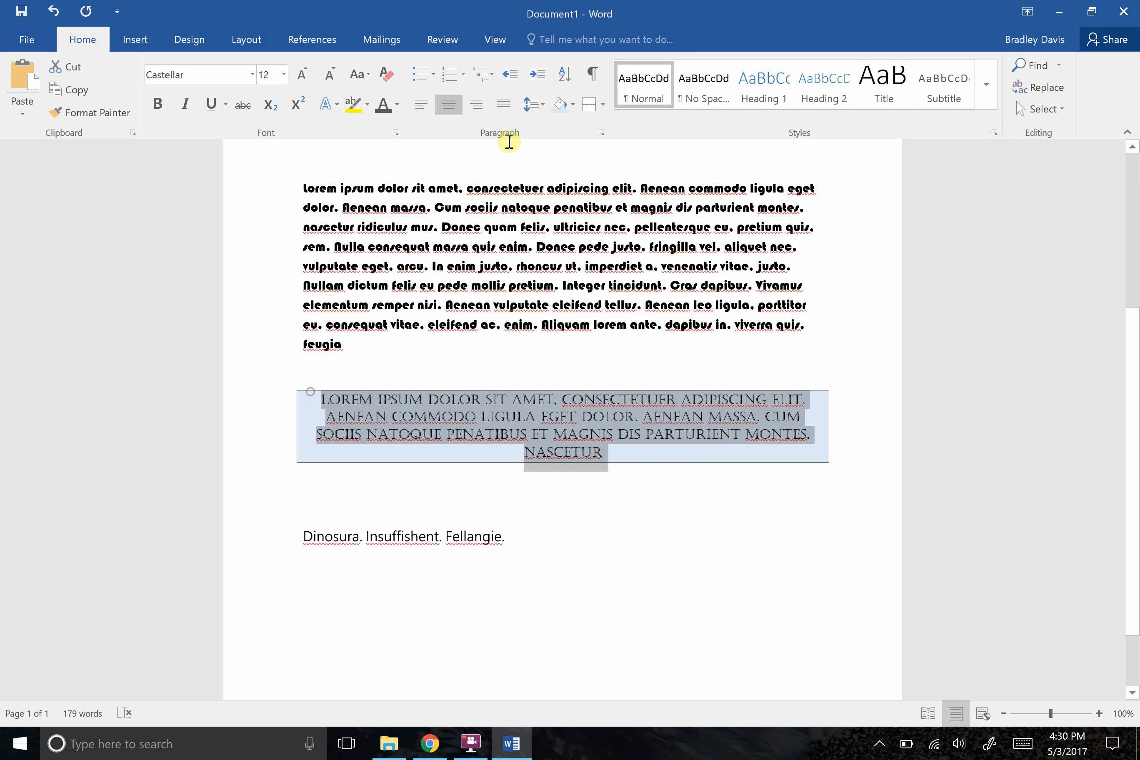
pyautogui.click(603, 104)
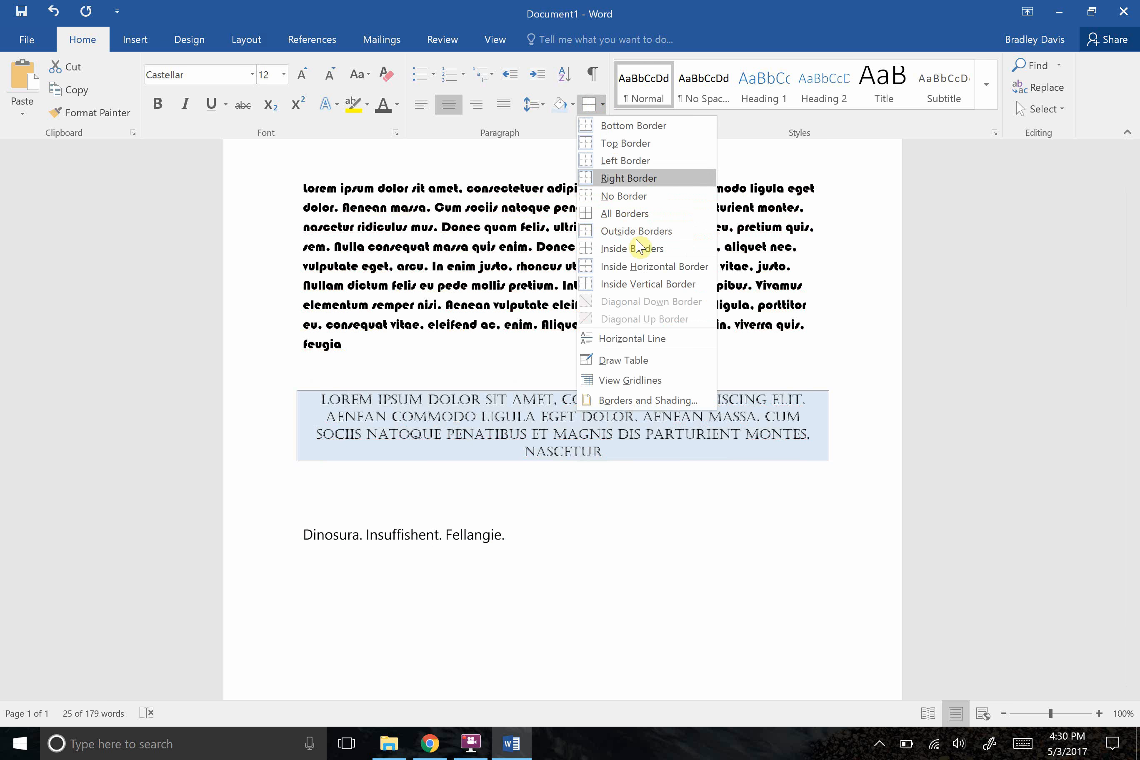
pyautogui.click(626, 196)
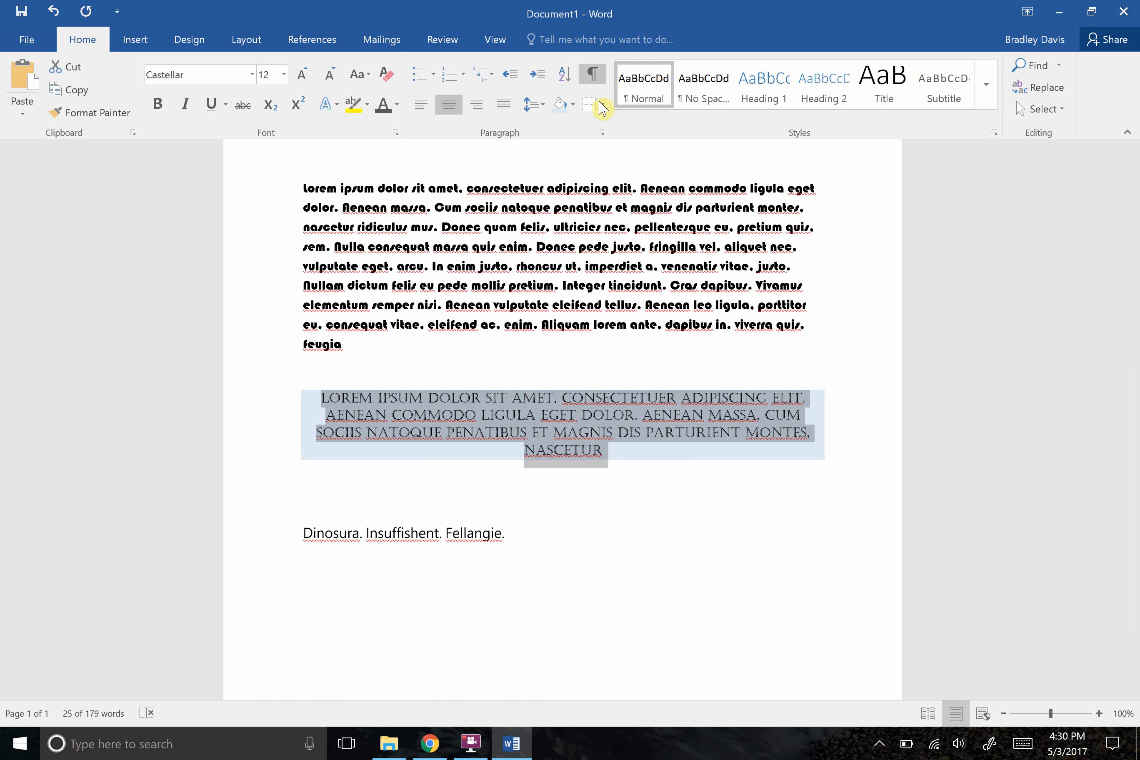
# Give the Castellar paragraph a top border and replace it with All Borders.
pyautogui.click(603, 104)
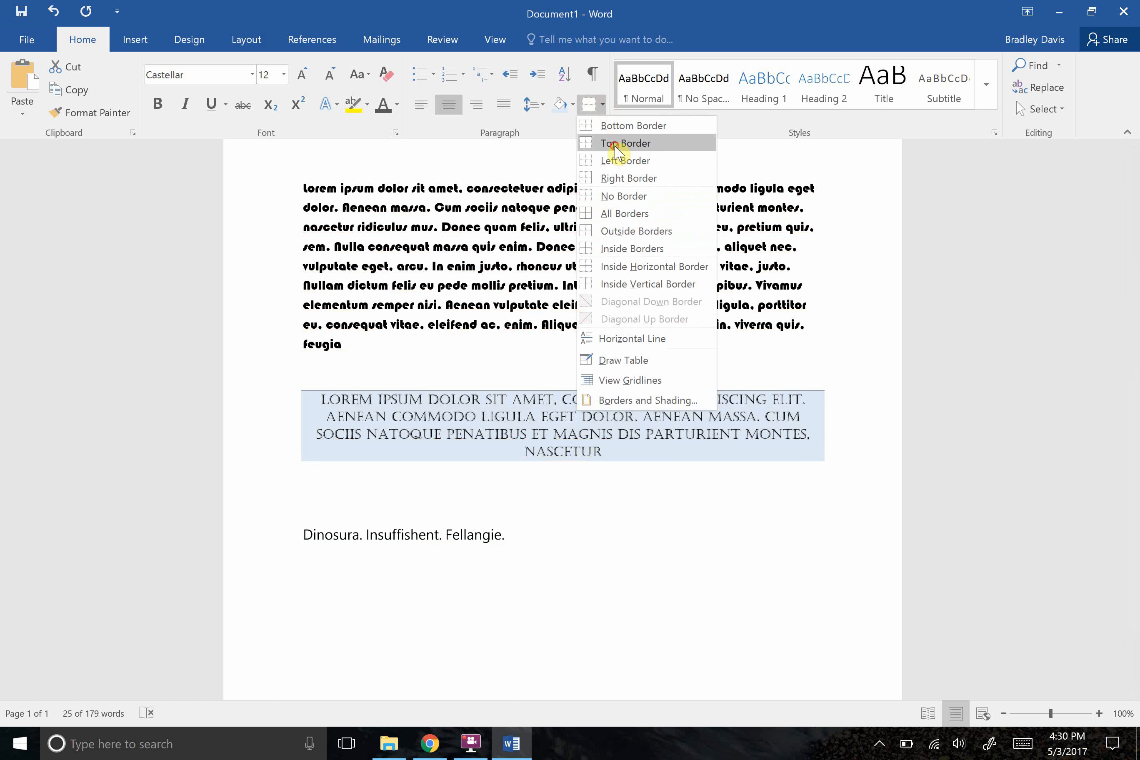
pyautogui.click(616, 147)
pyautogui.click(602, 103)
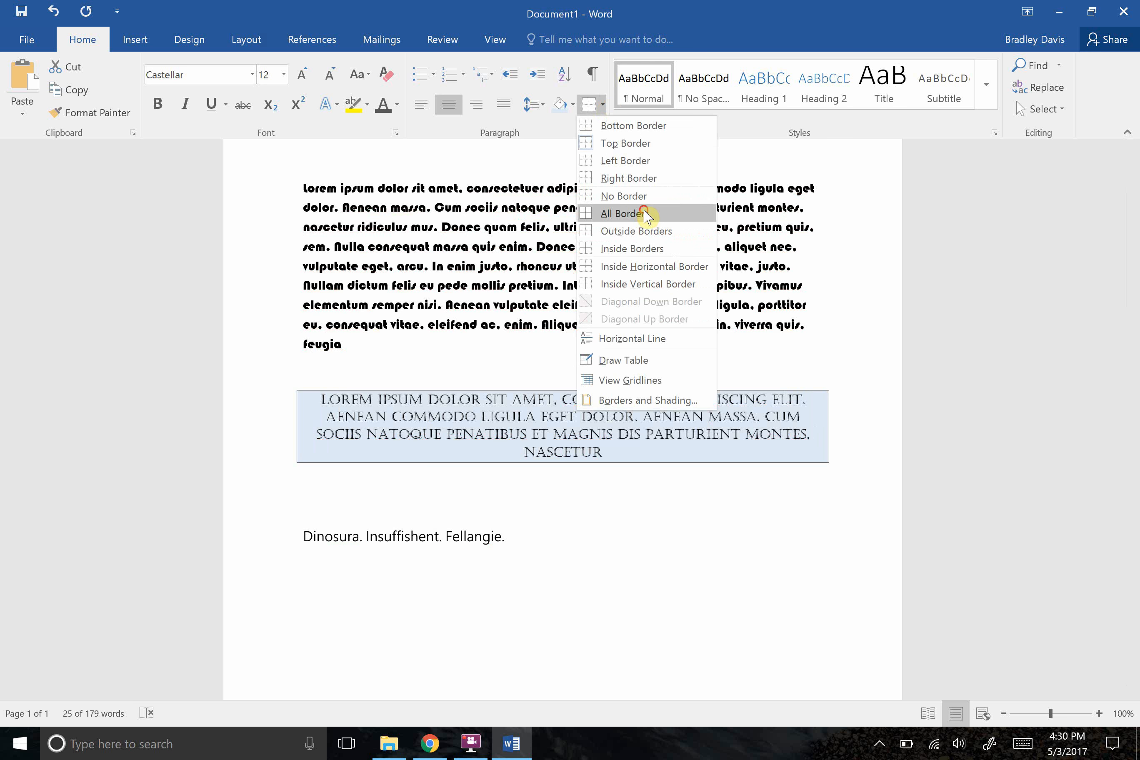
pyautogui.click(645, 213)
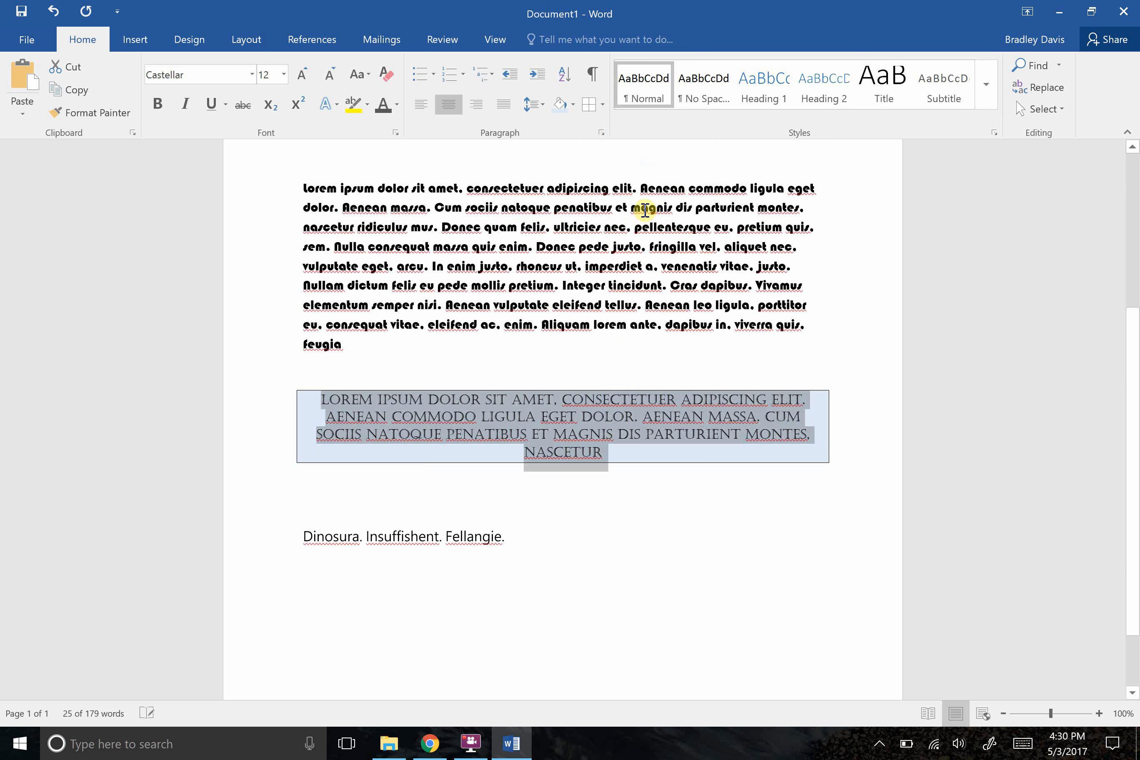
# Change the shading of the bordered Castellar paragraph to light grey and deselect the text.
pyautogui.click(572, 103)
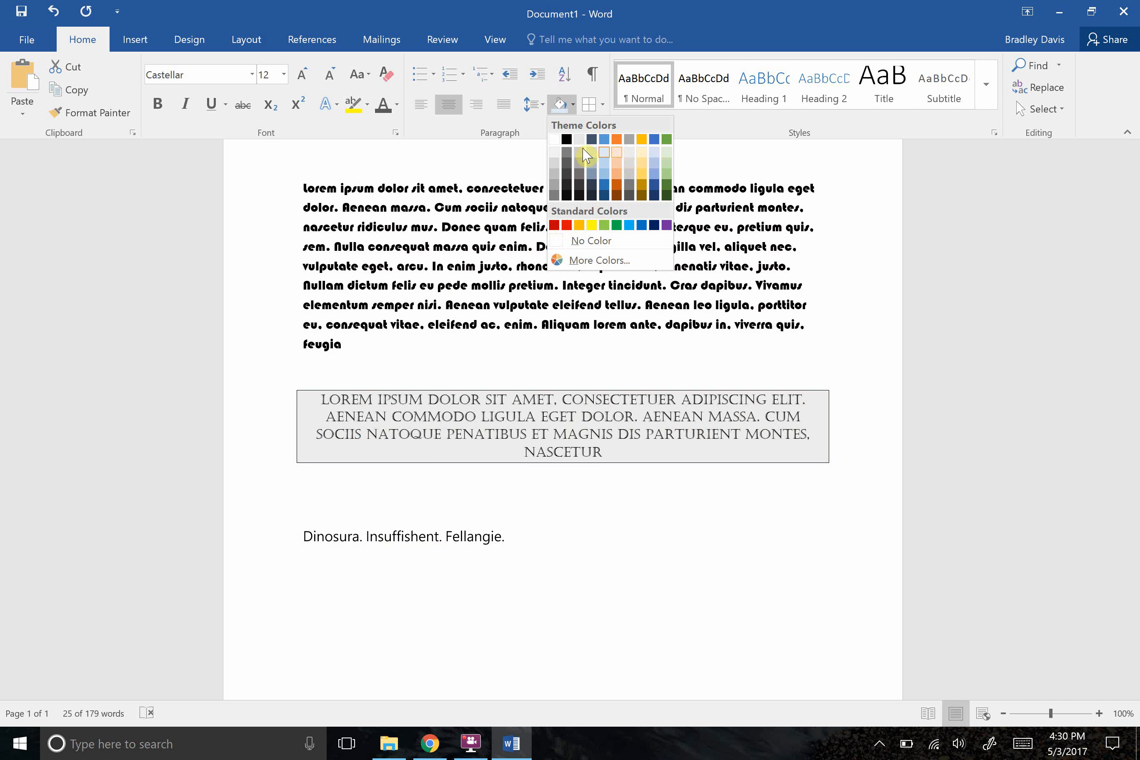
pyautogui.click(555, 153)
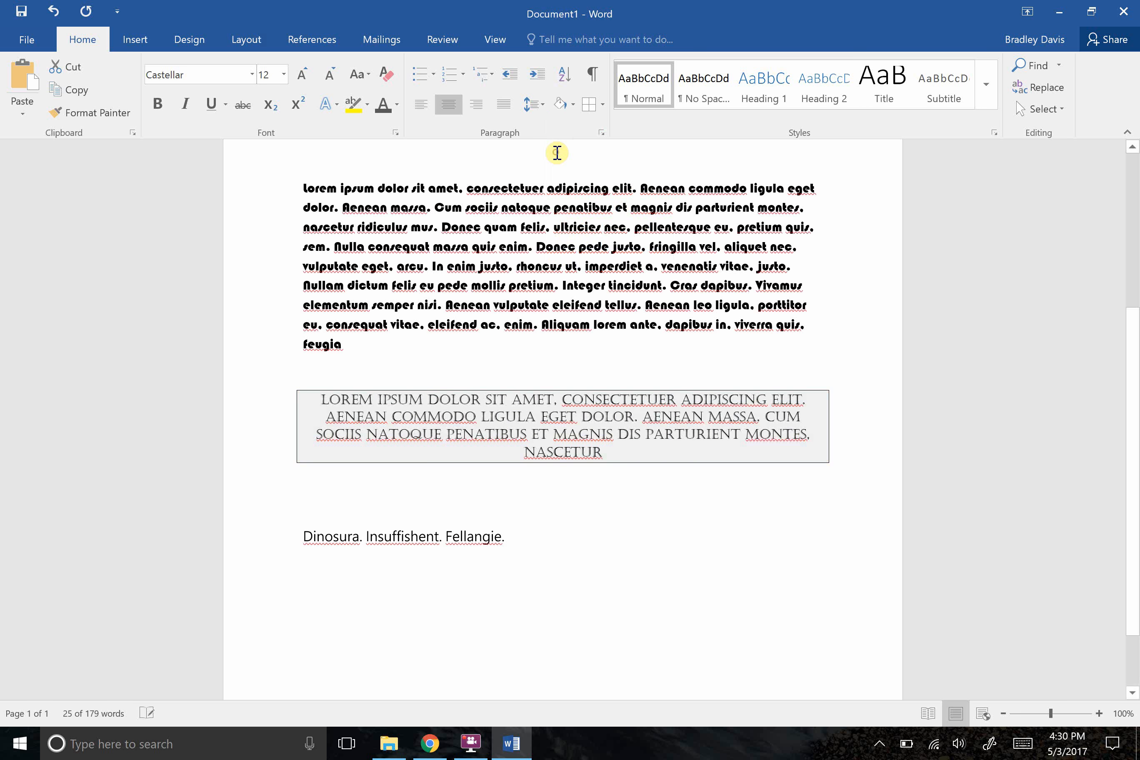
pyautogui.click(618, 478)
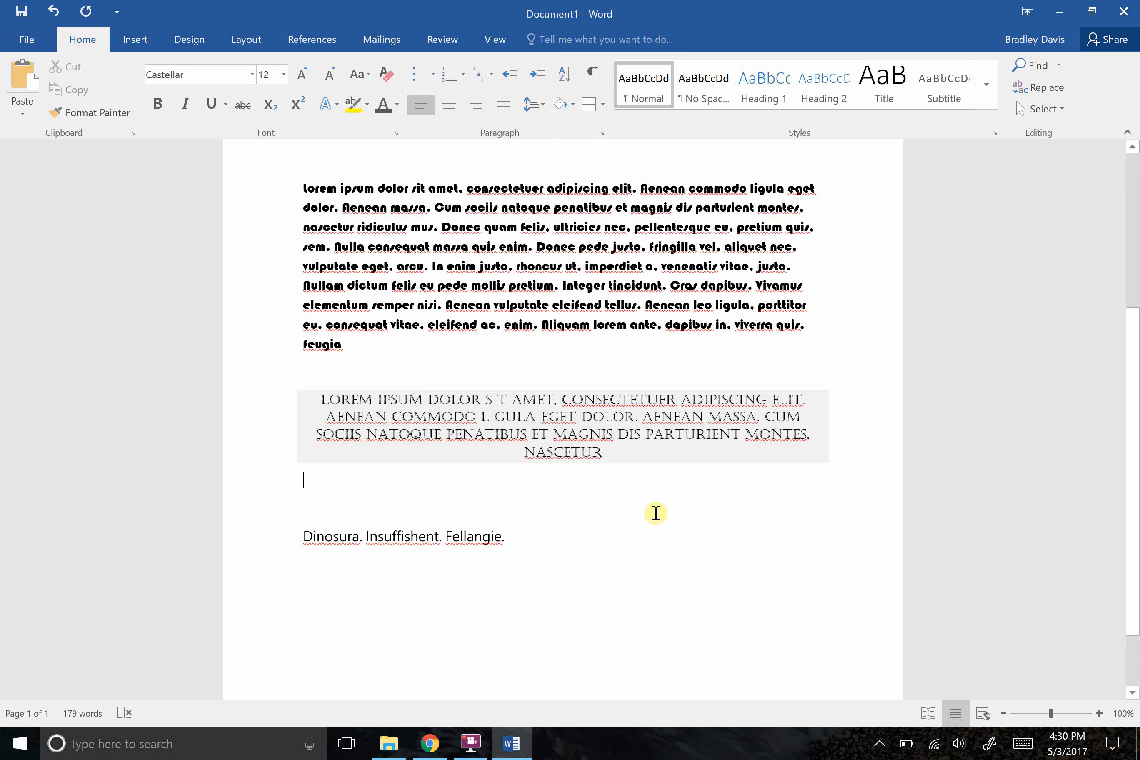
# Review the Sort Text type options for the selected title and first paragraph, and leave without sorting.
pyautogui.scroll(-1, 1132, 512)
pyautogui.scroll(5, 1132, 513)
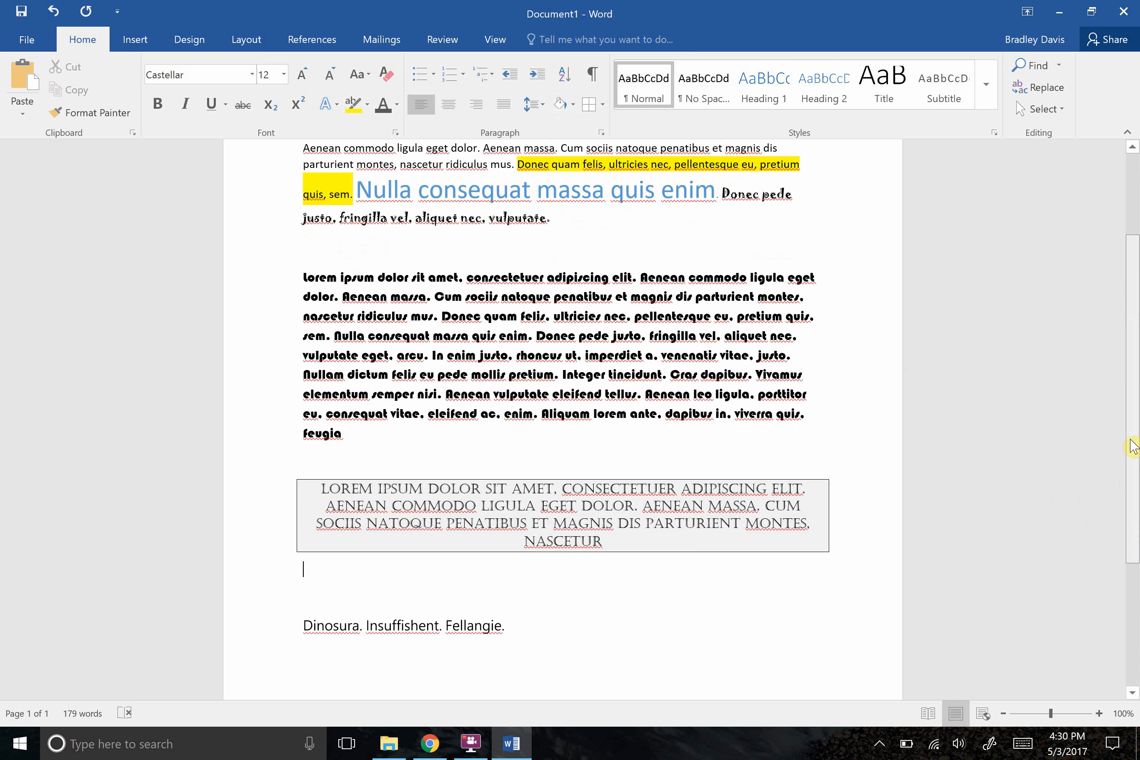
pyautogui.moveTo(559, 284); pyautogui.dragTo(281, 232)
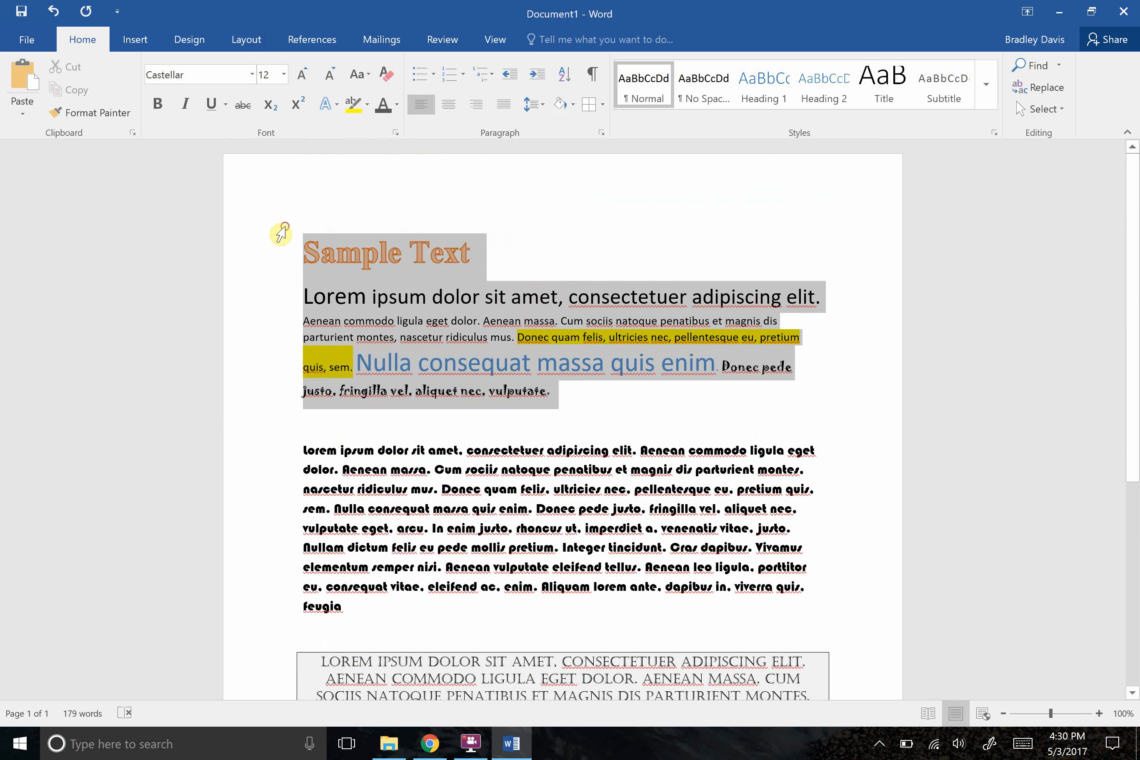
pyautogui.click(564, 75)
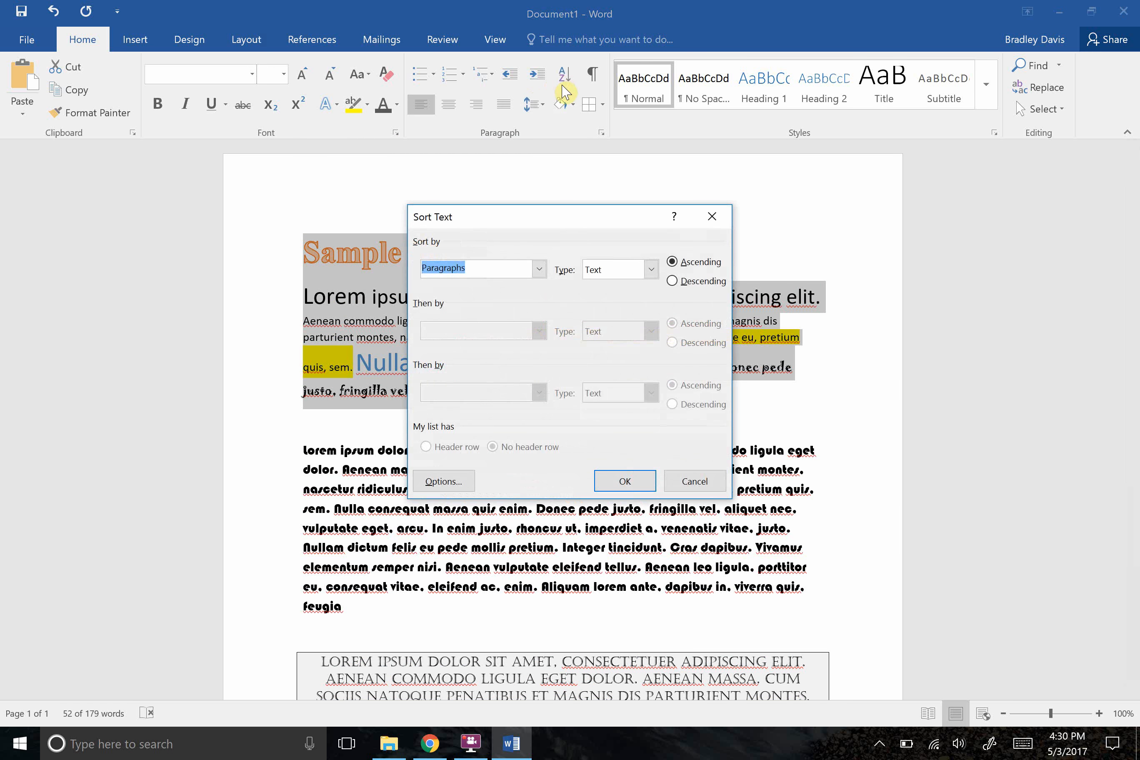
pyautogui.click(651, 269)
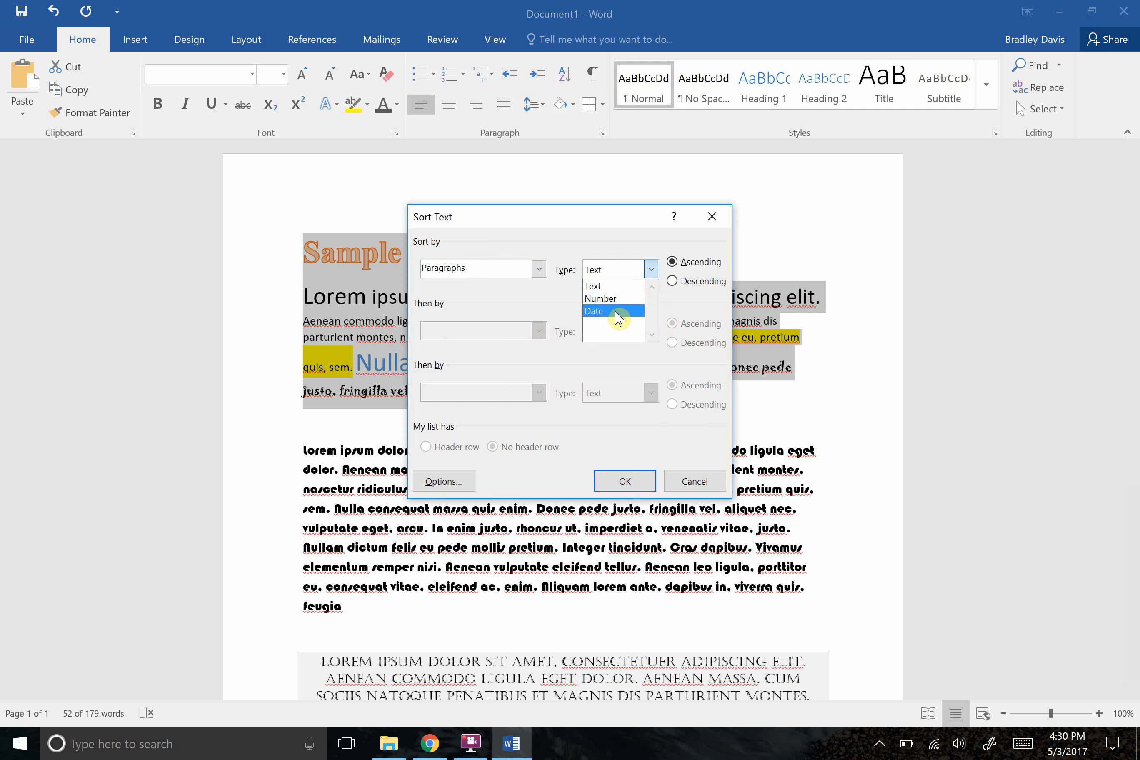
pyautogui.click(712, 217)
pyautogui.click(712, 219)
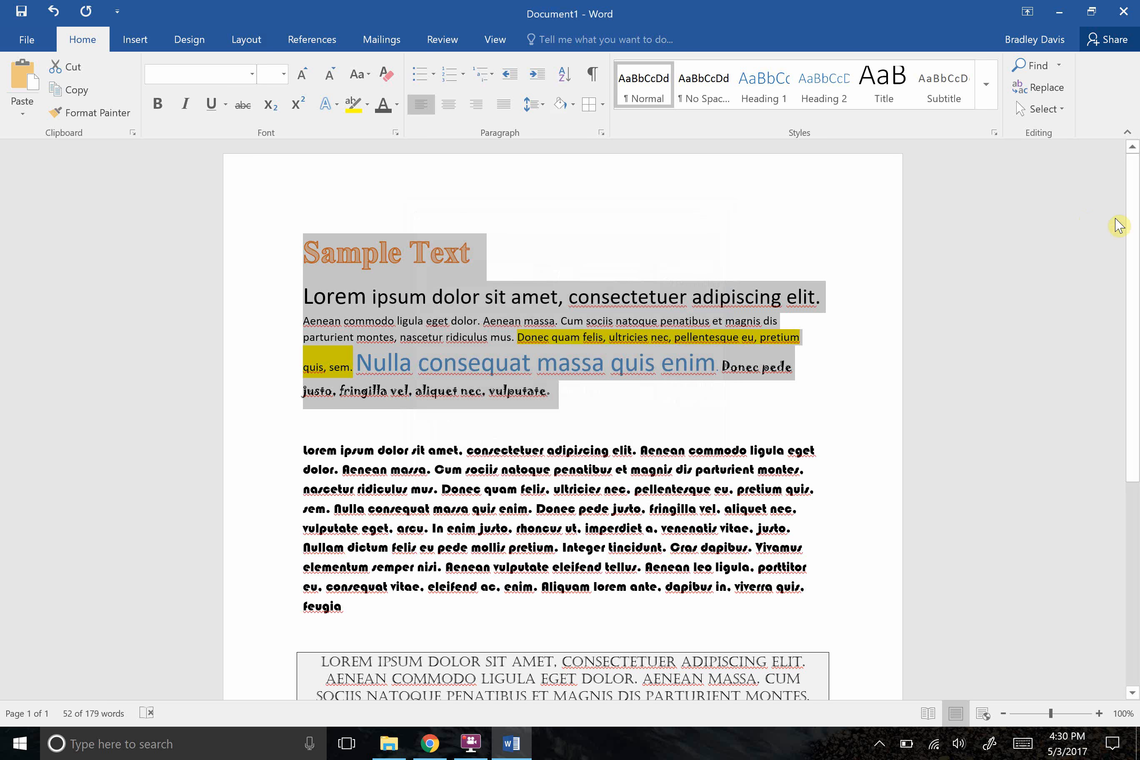
# Enter 1, 4, 5 and 8 on separate lines below the Dinosura line and delete the extra 2.
pyautogui.scroll(-5, 1120, 224)
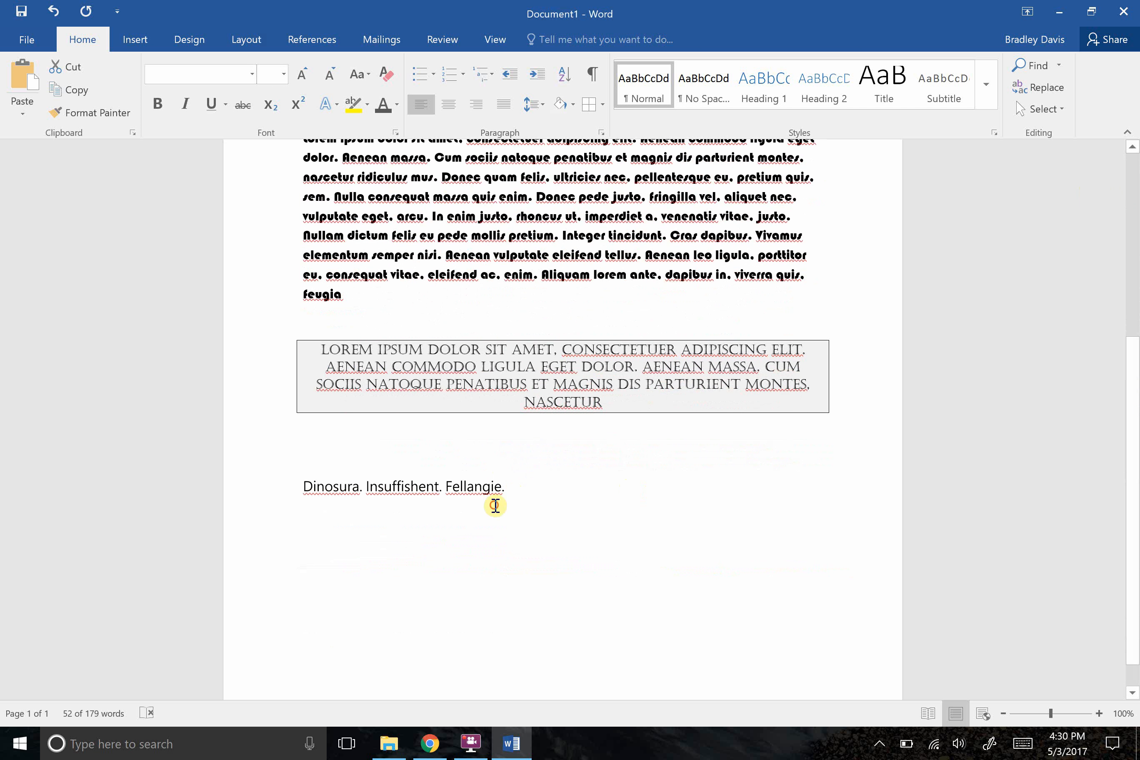
pyautogui.click(495, 505)
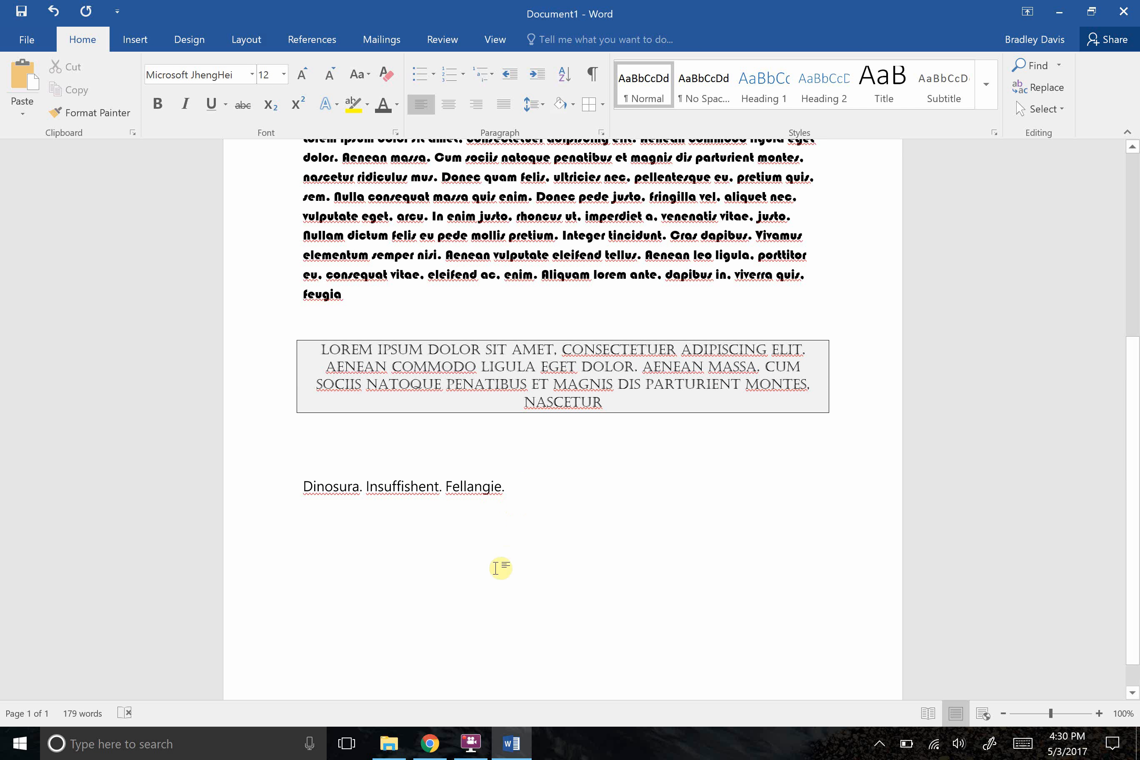
pyautogui.press('Return')
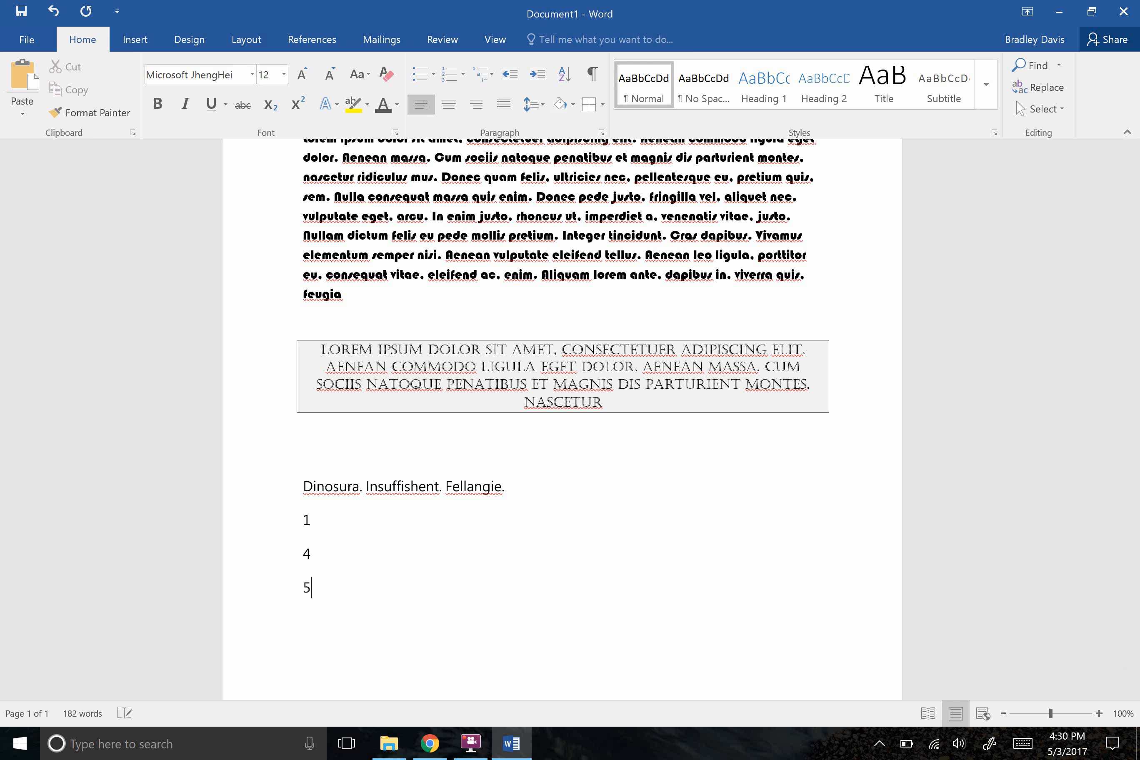
pyautogui.press('Return')
pyautogui.write('2')
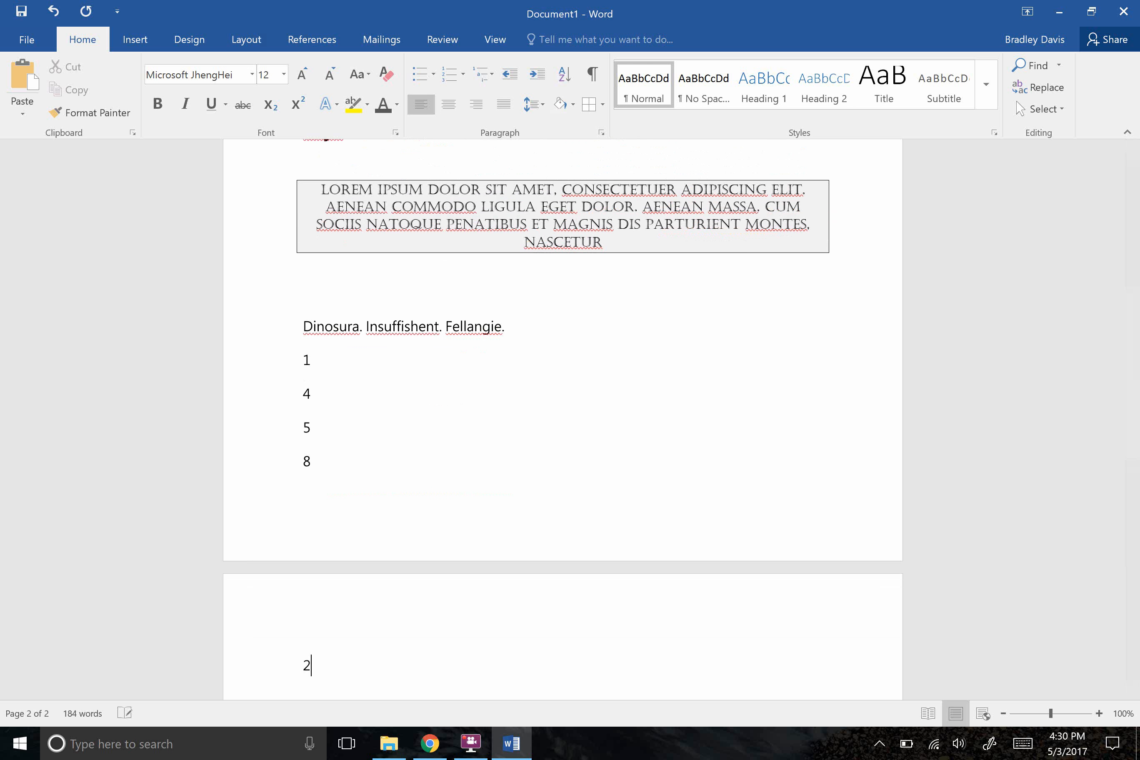
pyautogui.press('BackSpace')
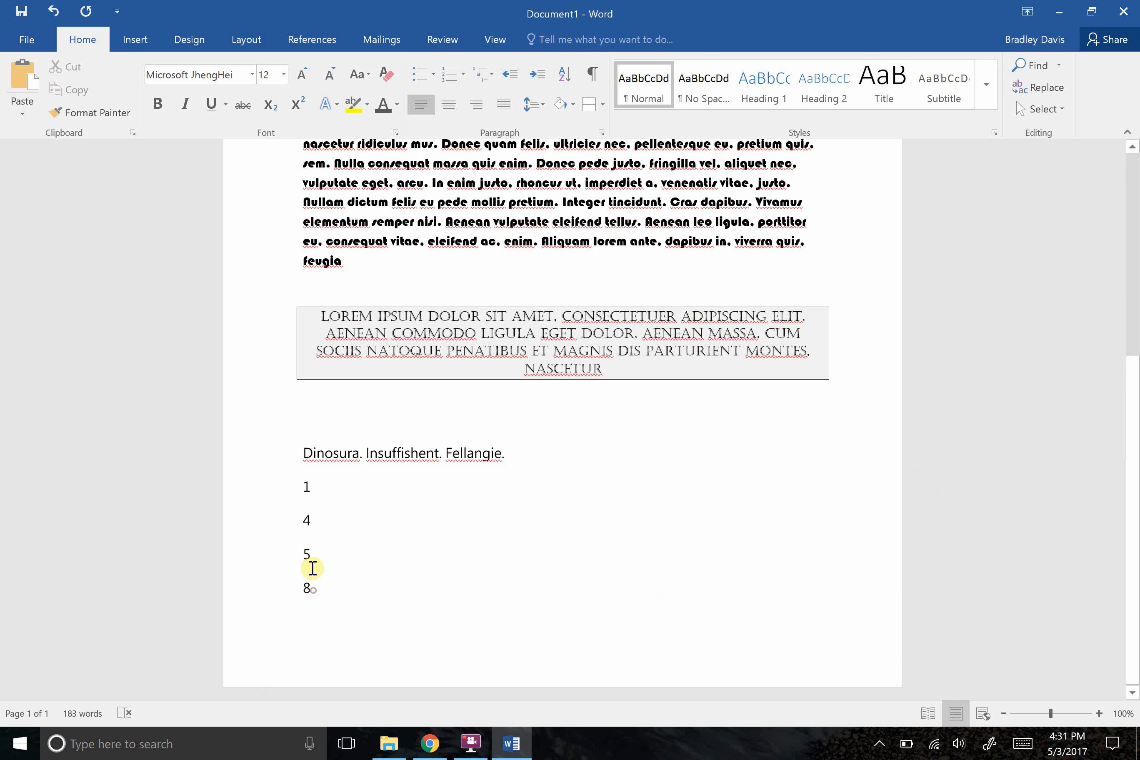
# Sort the four number lines as paragraphs by number in ascending order, with no header row.
pyautogui.moveTo(308, 567); pyautogui.dragTo(304, 499)
pyautogui.click(564, 74)
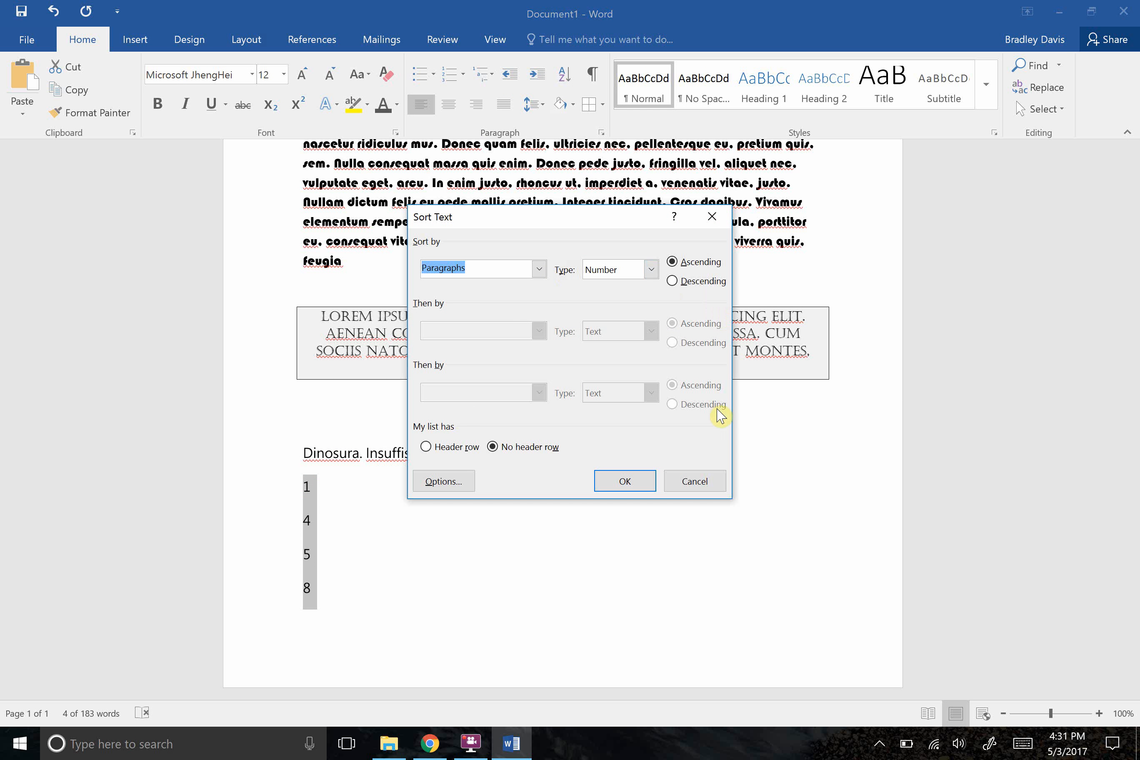
pyautogui.click(625, 480)
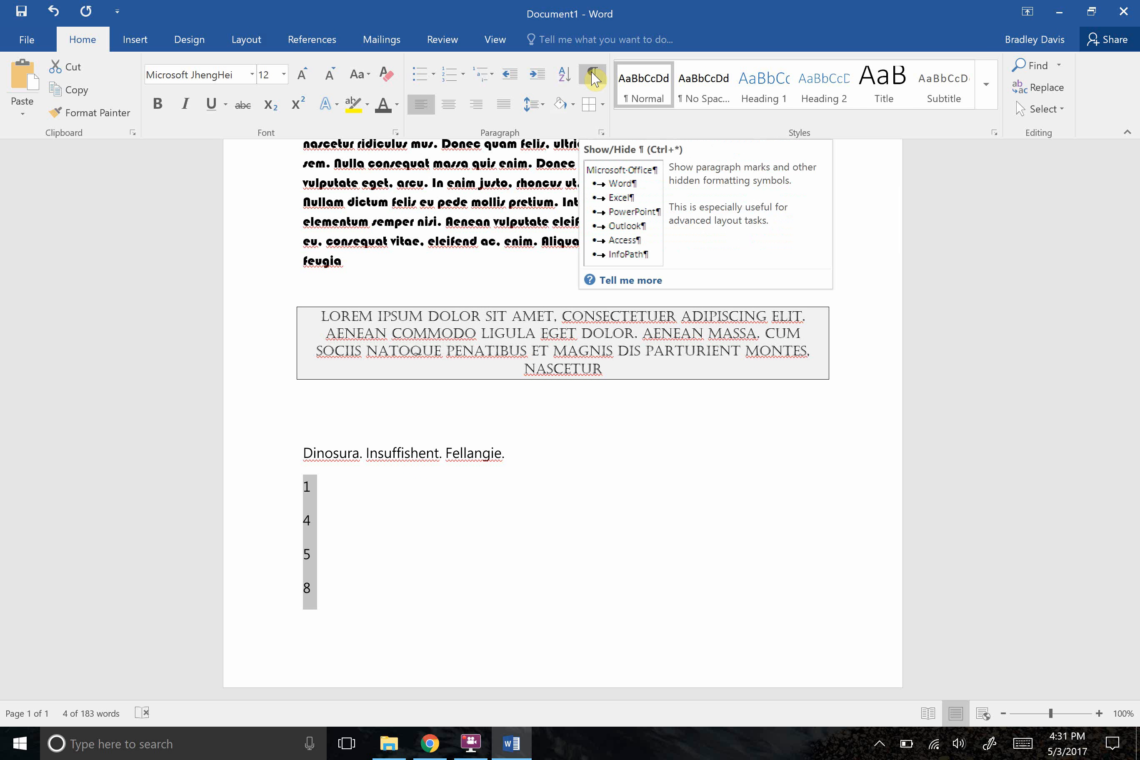
# Show the paragraph marks and hidden formatting symbols, view the document up to its beginning, and hide them again.
pyautogui.click(599, 83)
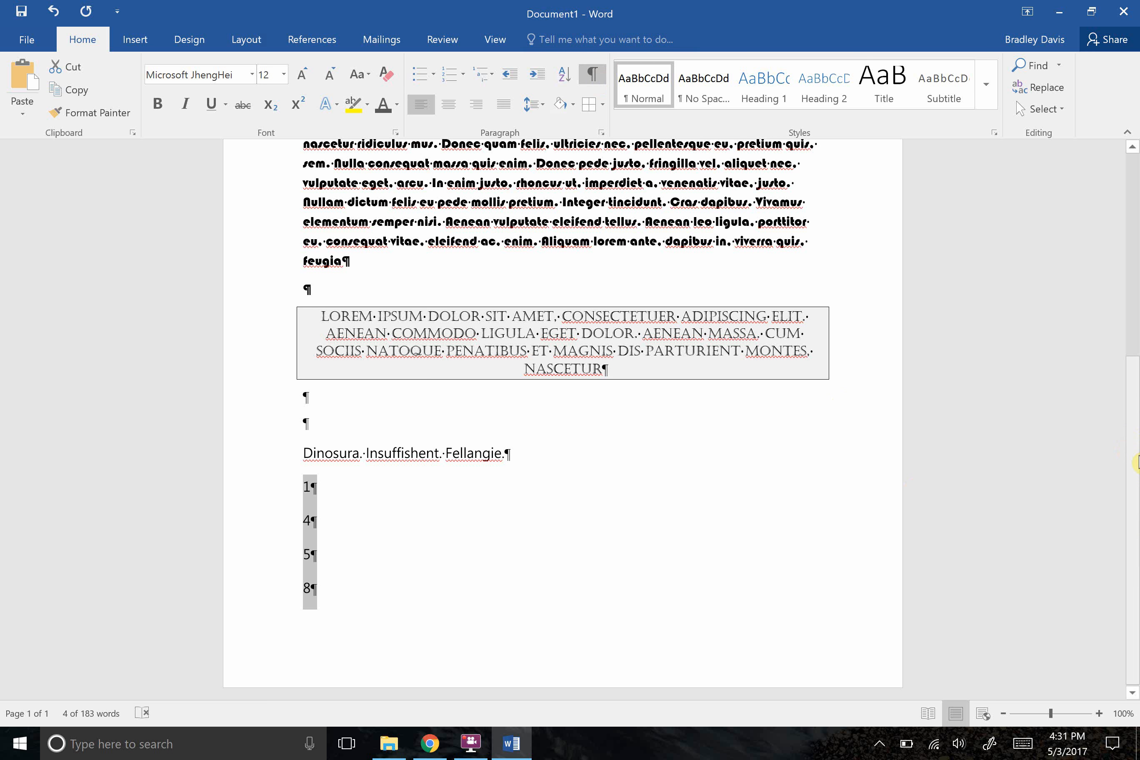
pyautogui.moveTo(1135, 460); pyautogui.dragTo(570, 13)
pyautogui.click(593, 74)
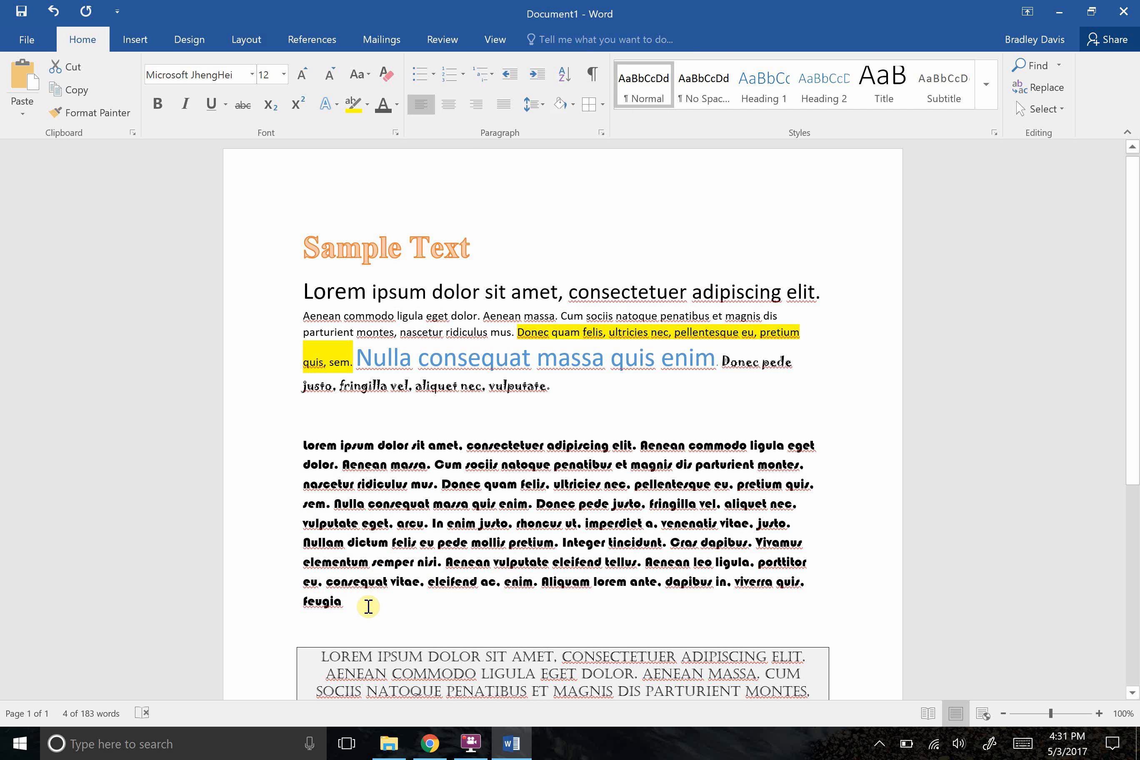
# Apply the Intense Quote style to the bold Bauhaus 93 paragraph, then deselect it and glance over the other available styles.
pyautogui.moveTo(366, 606); pyautogui.dragTo(304, 442)
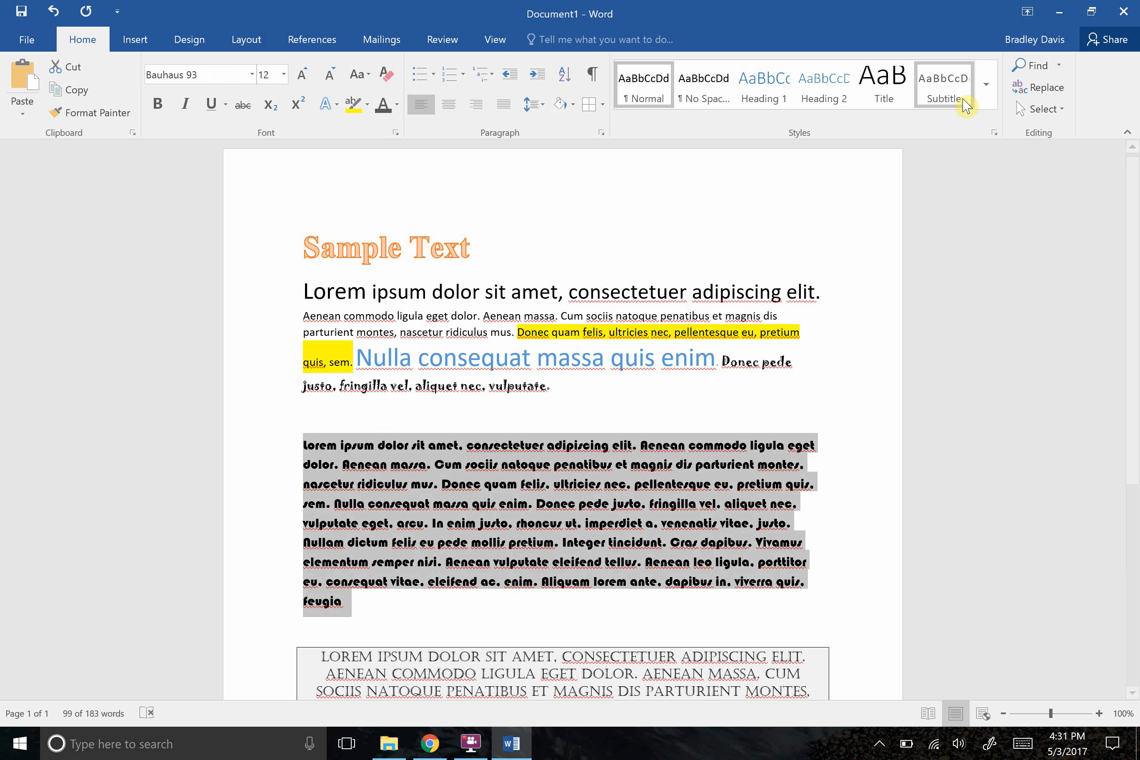
pyautogui.click(983, 98)
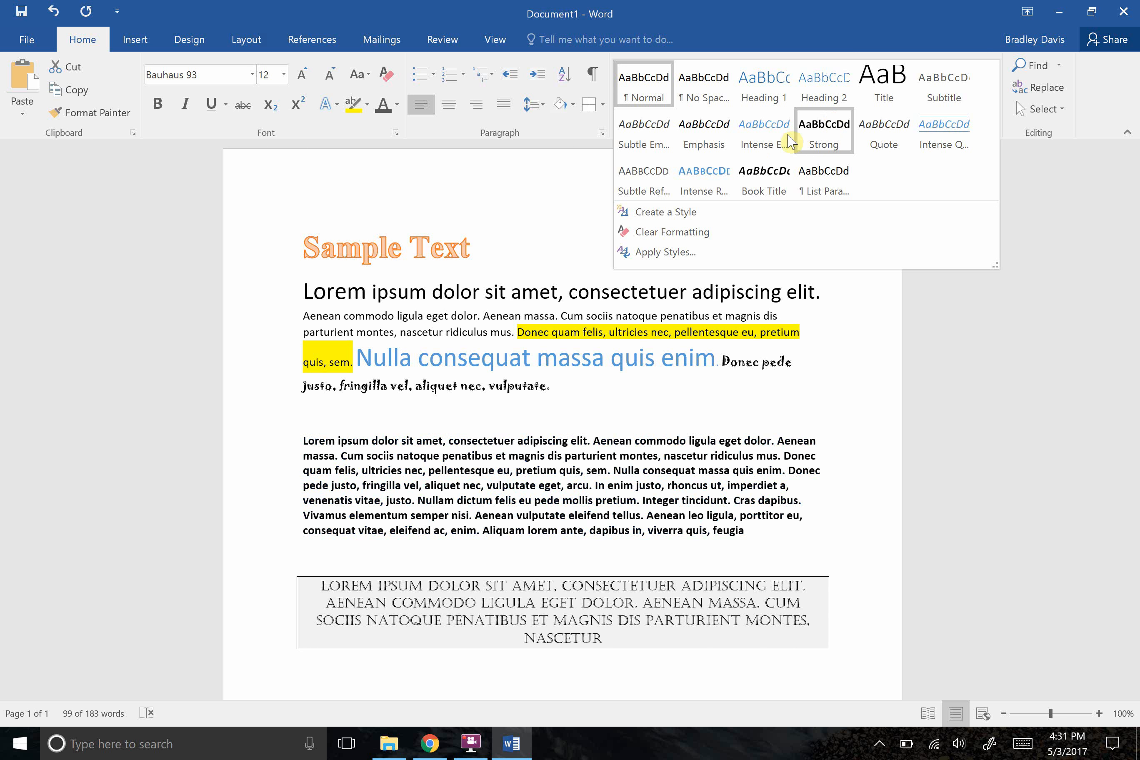
pyautogui.click(937, 147)
pyautogui.click(880, 208)
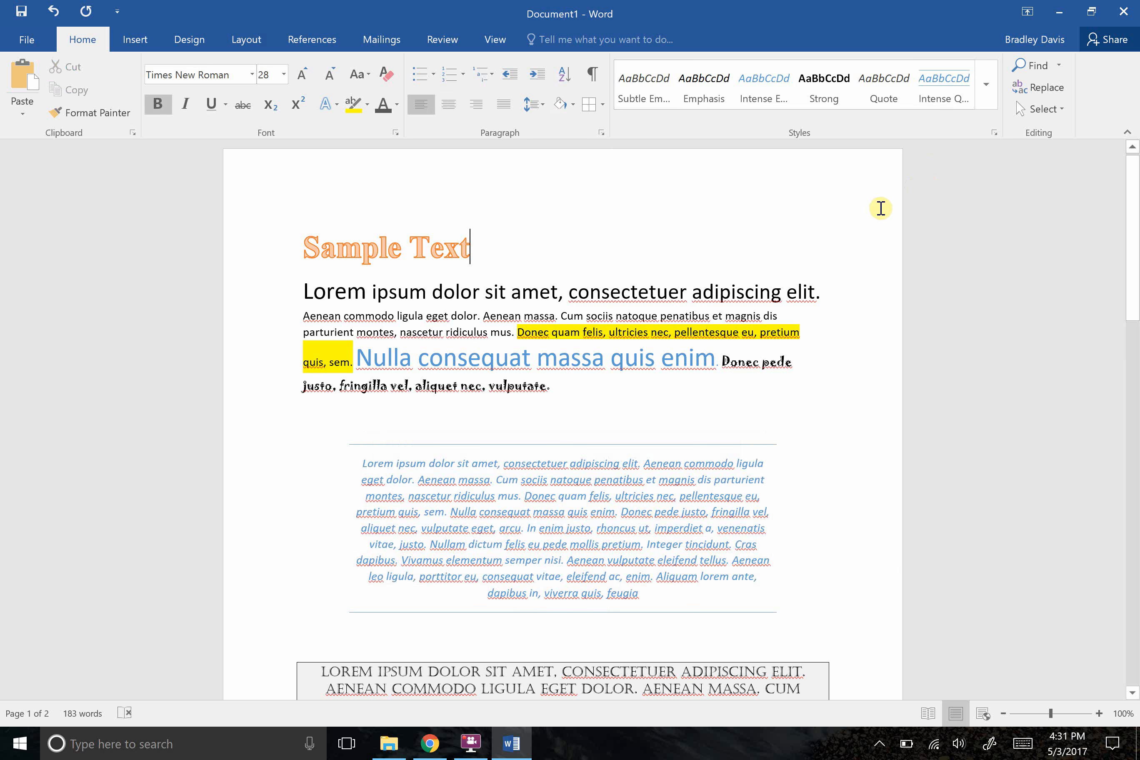
pyautogui.click(988, 98)
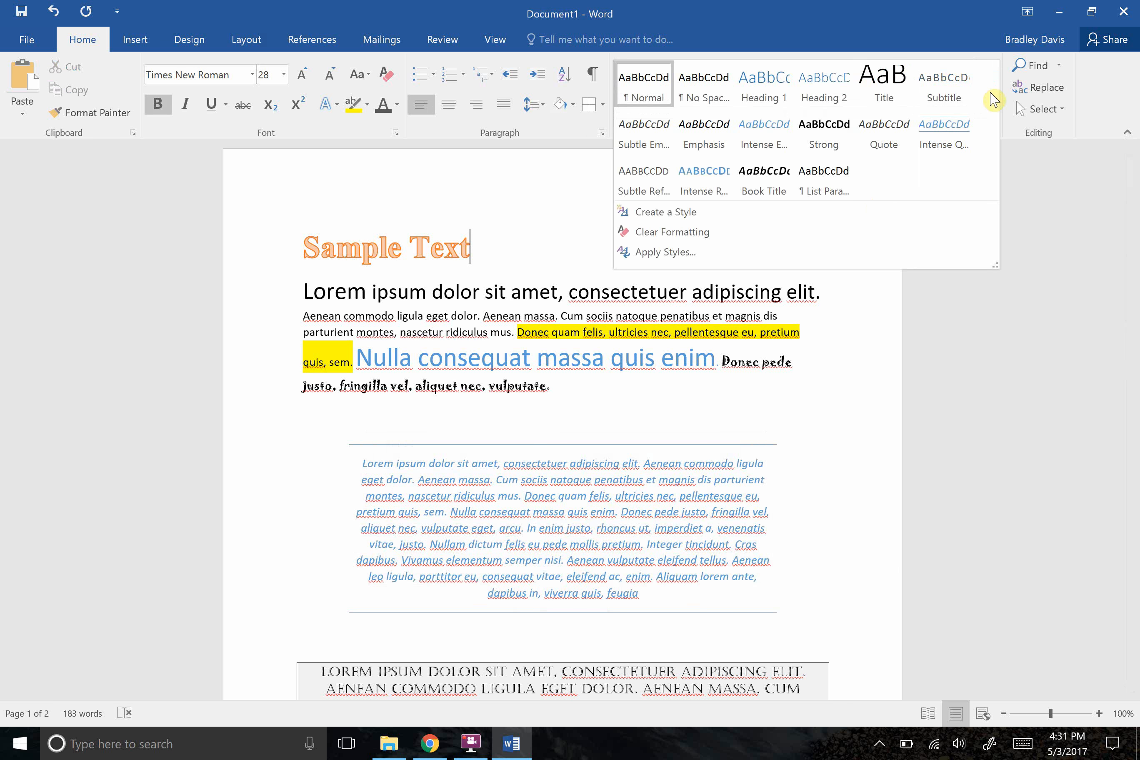
pyautogui.click(1050, 271)
# Delete all the number lines below the Dinosura line, leaving no stray character after Fellangie.
pyautogui.moveTo(1133, 206); pyautogui.dragTo(1134, 297)
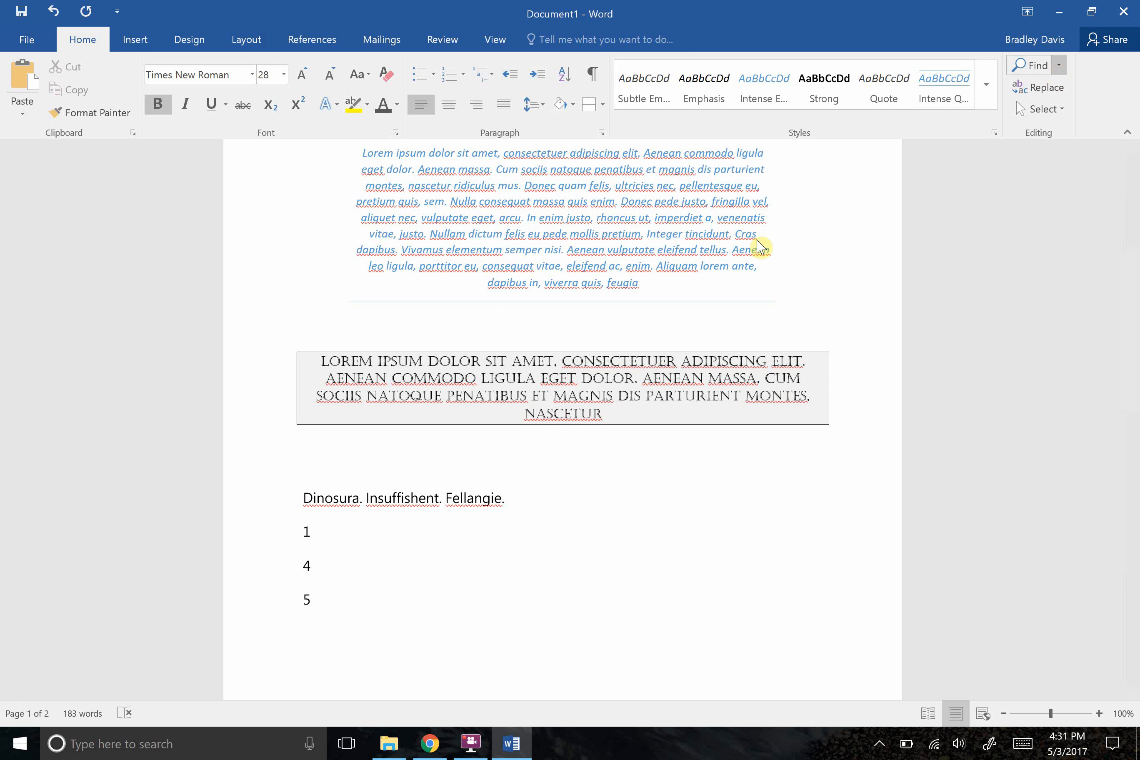
pyautogui.moveTo(314, 606); pyautogui.dragTo(300, 537)
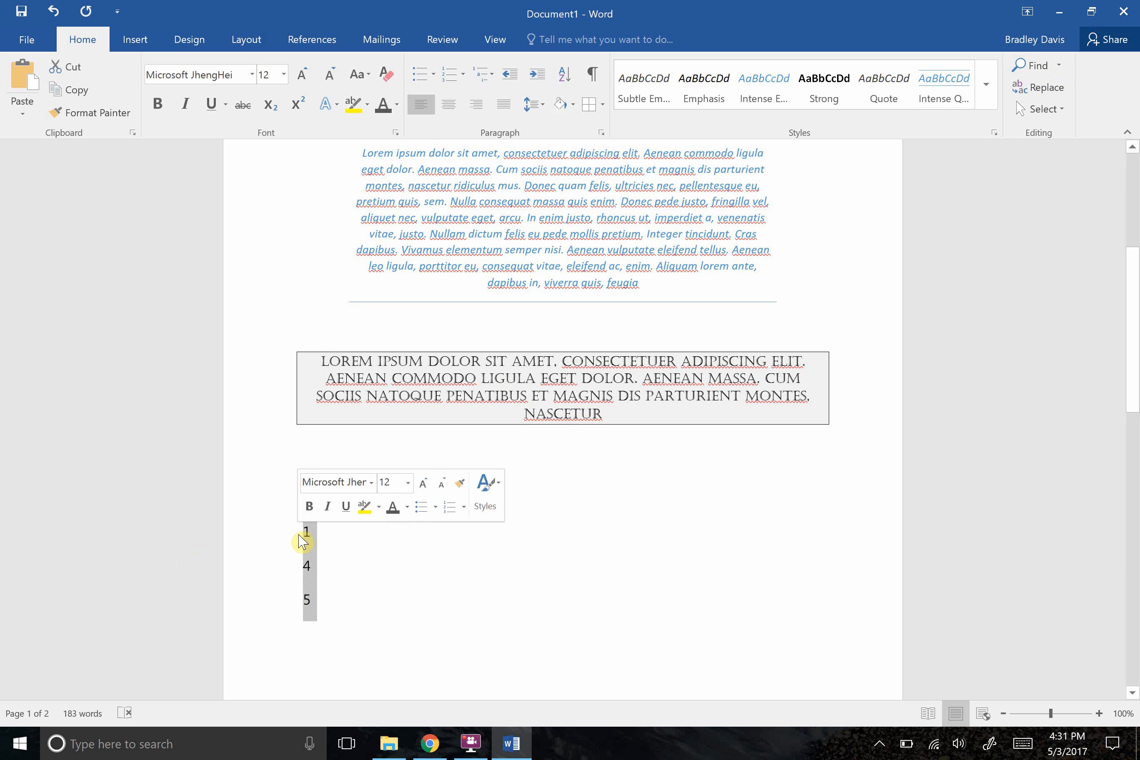
pyautogui.press('BackSpace')
pyautogui.press('BackSpace')
pyautogui.write('8')
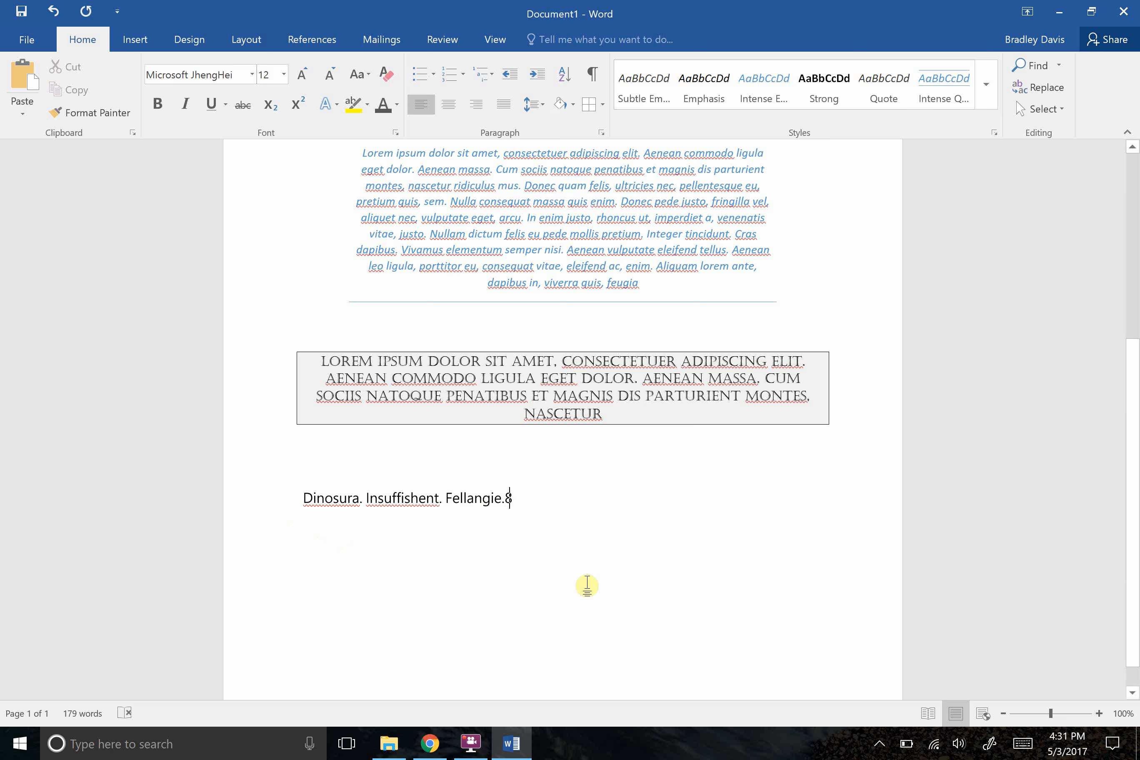
pyautogui.write('\\')
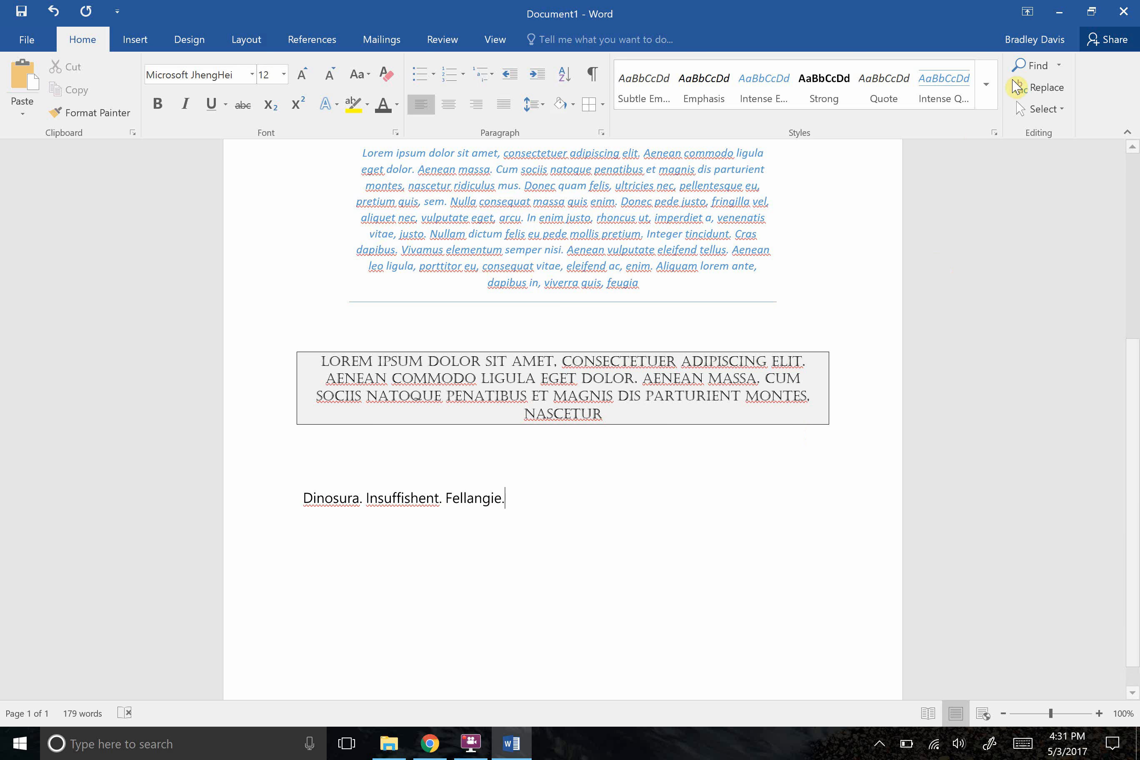
# Search the document for Dinosura and go to the matching text.
pyautogui.click(1041, 70)
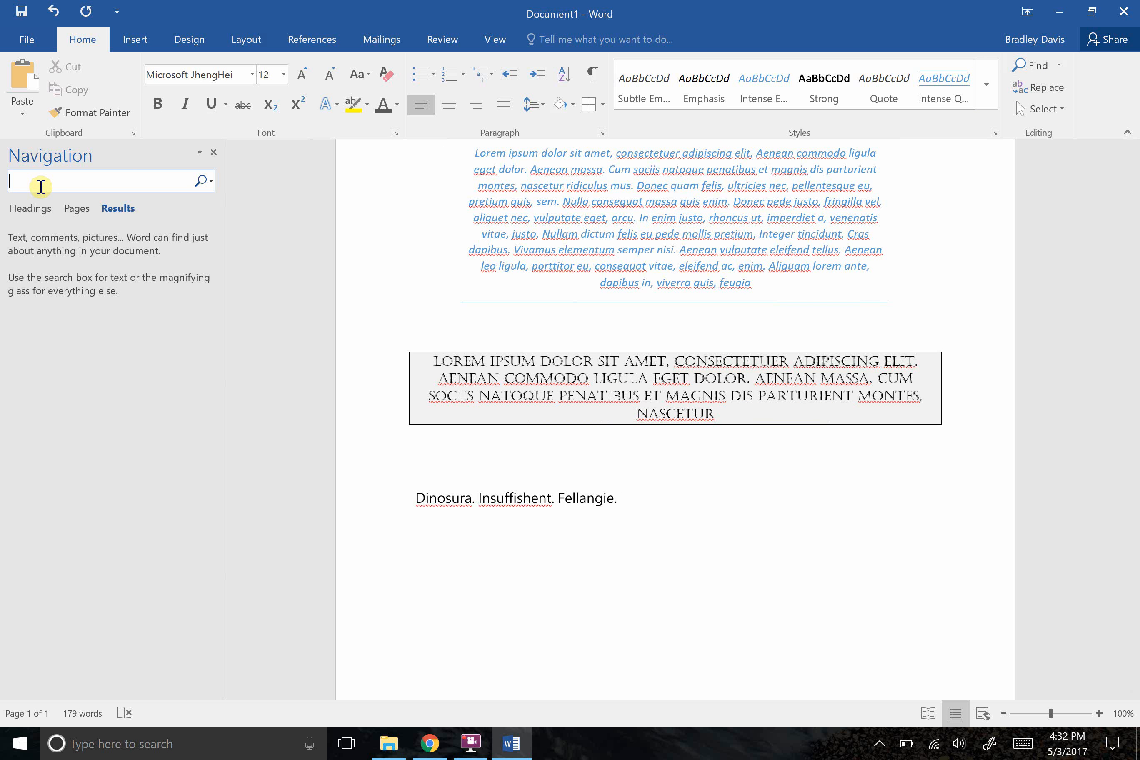
pyautogui.write('Din')
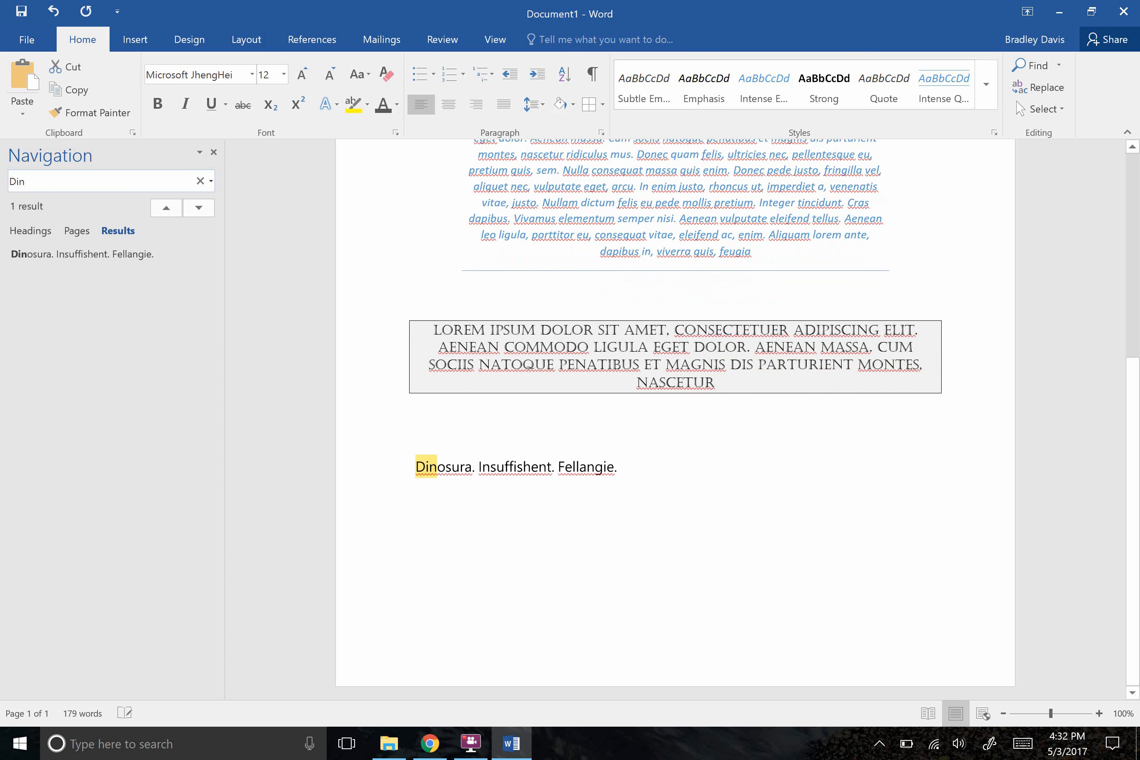
pyautogui.write('osura.')
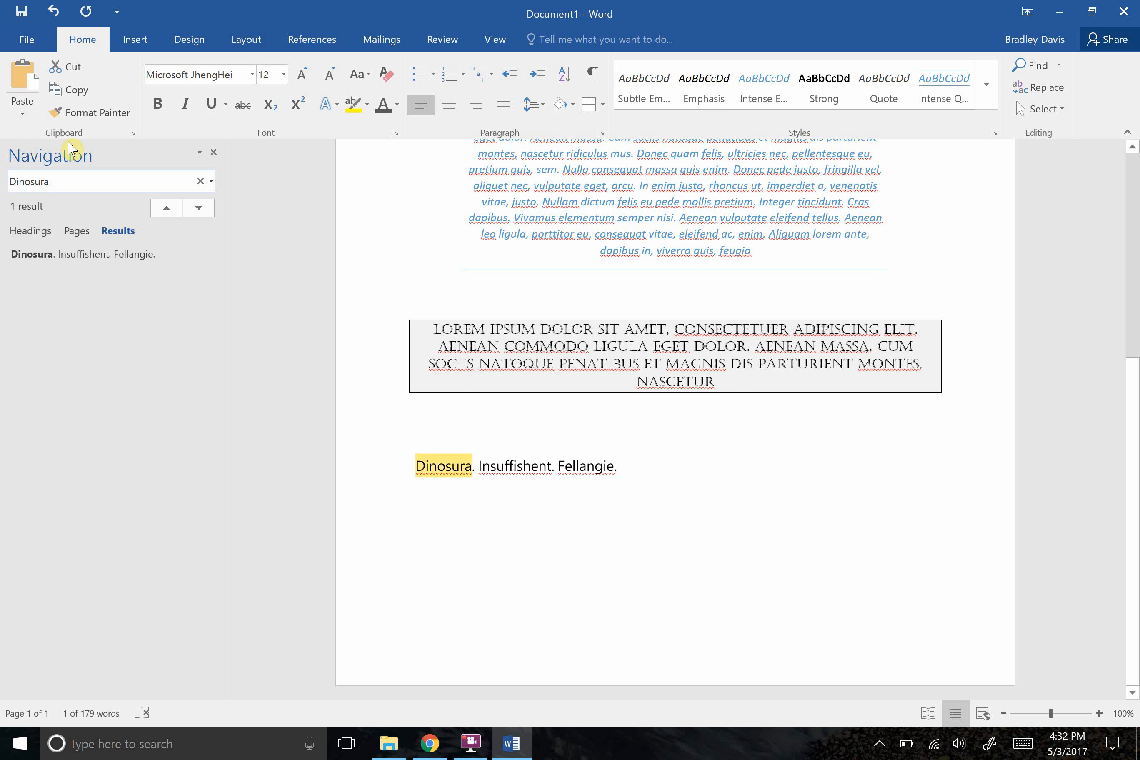
pyautogui.click(39, 263)
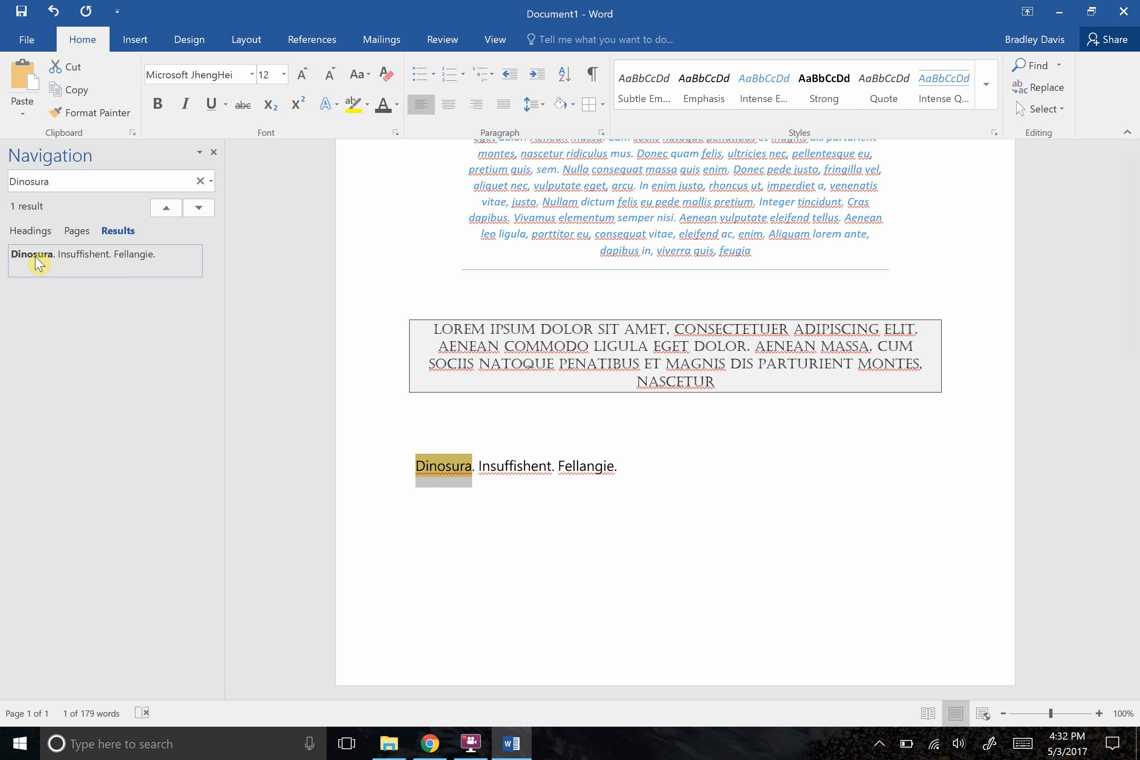
# Replace all occurrences of Dinosura with Dinosaur.
pyautogui.click(1056, 91)
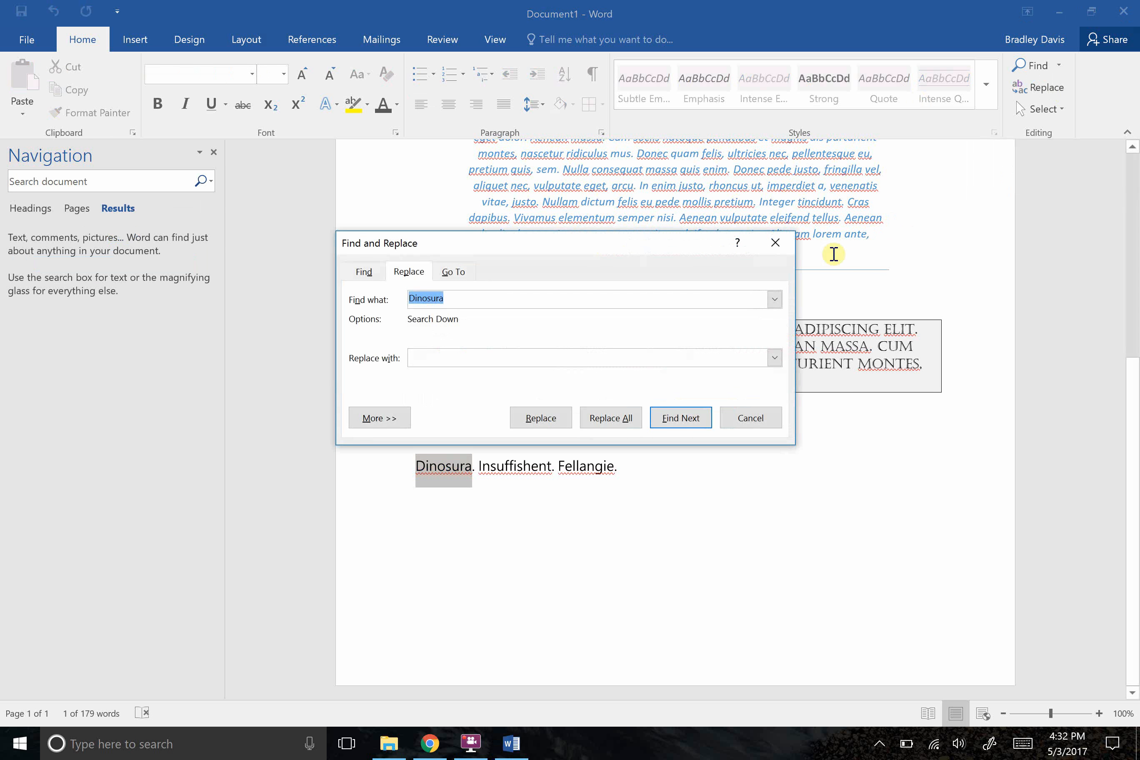
pyautogui.click(631, 363)
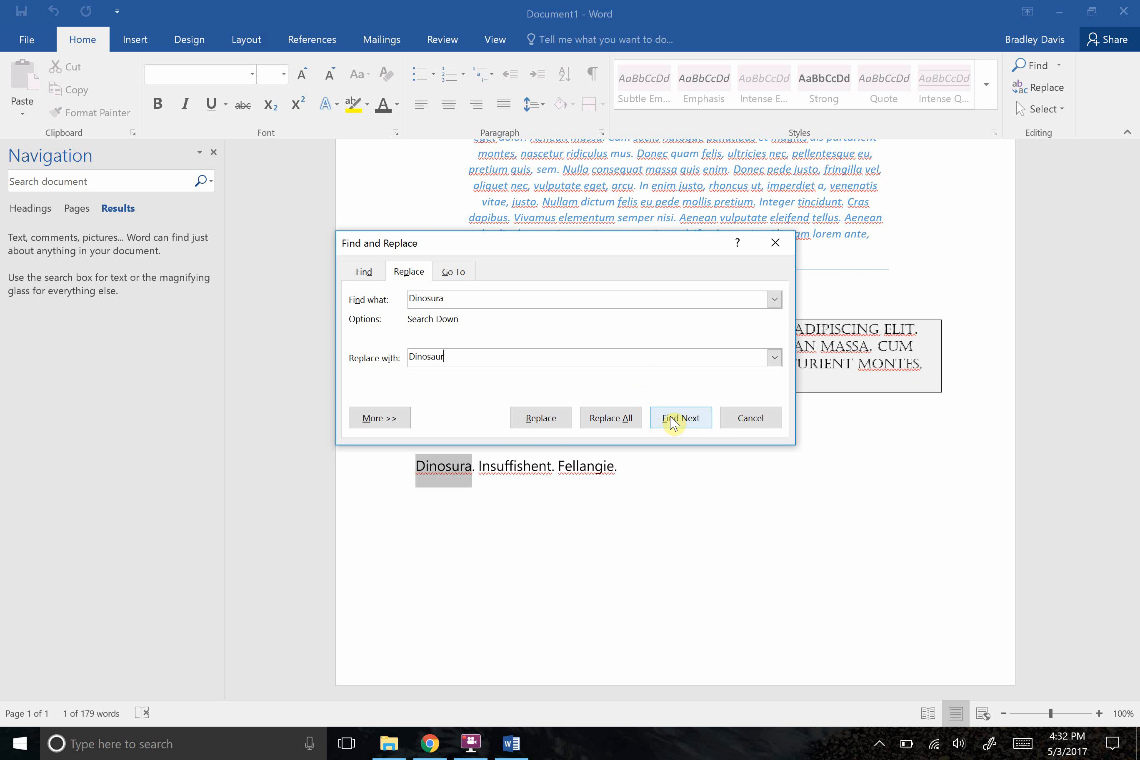
pyautogui.click(607, 421)
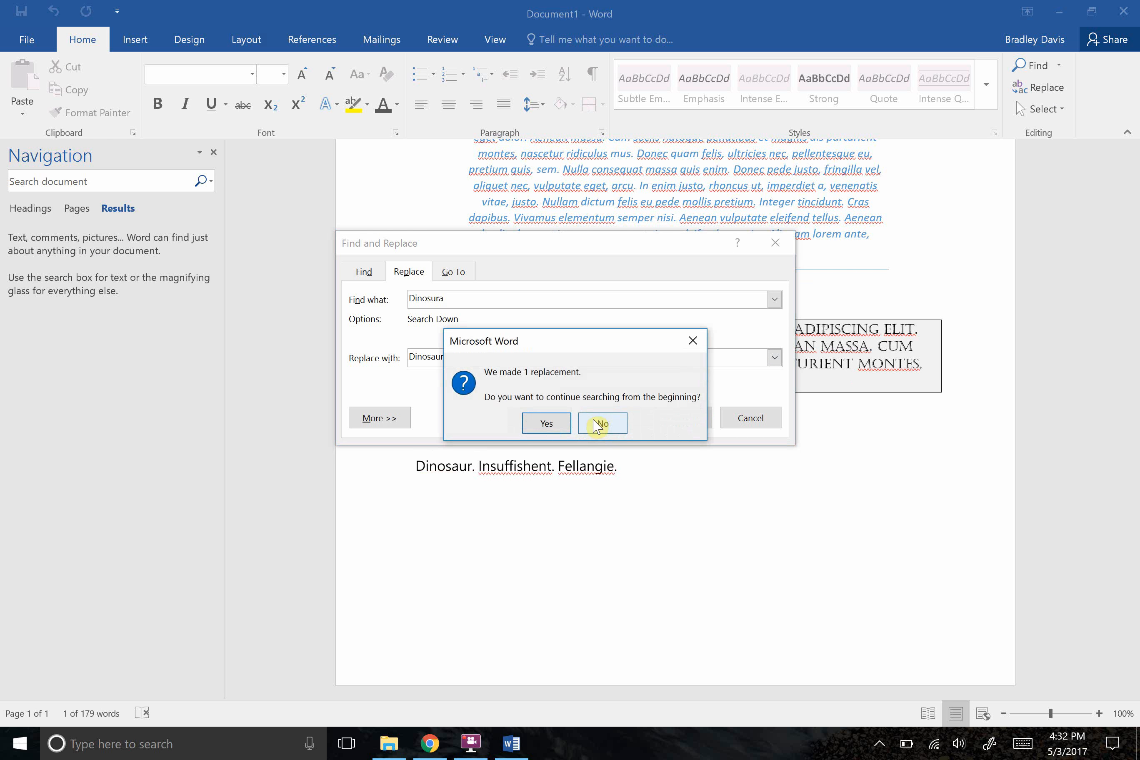
pyautogui.click(543, 423)
pyautogui.click(572, 424)
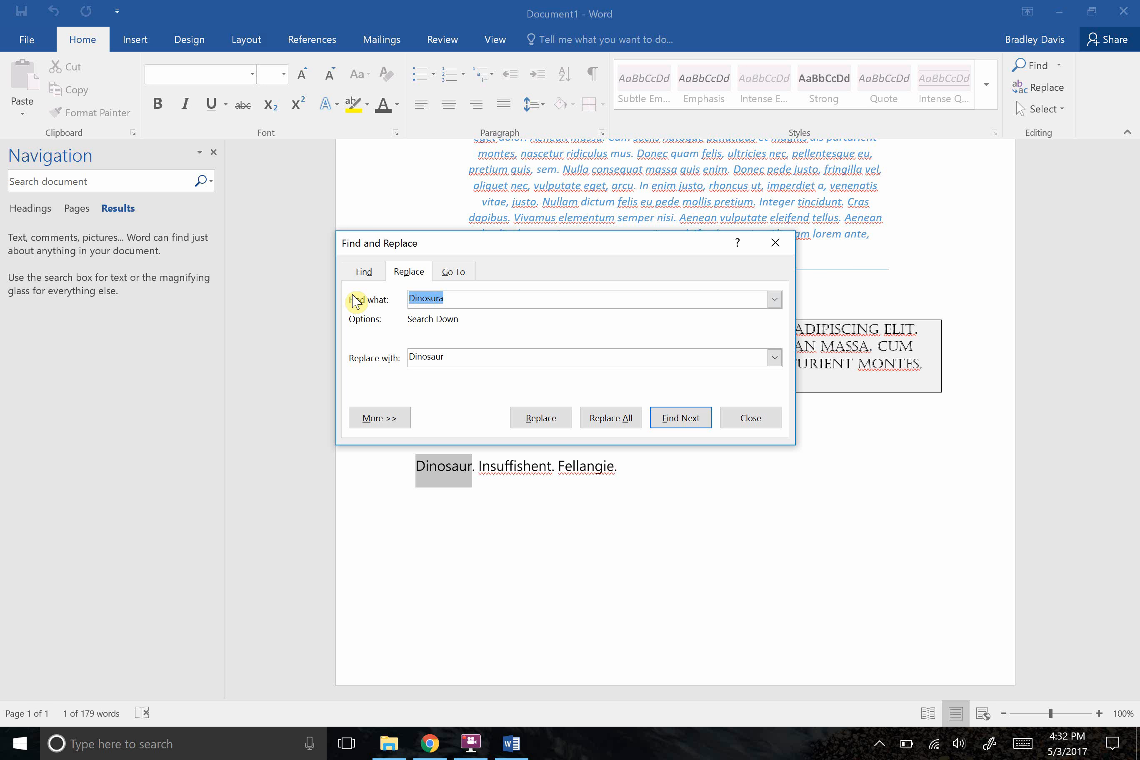
# Replace the misspelled word Insuffishent with Insufficient and close Find and Replace.
pyautogui.press('BackSpace')
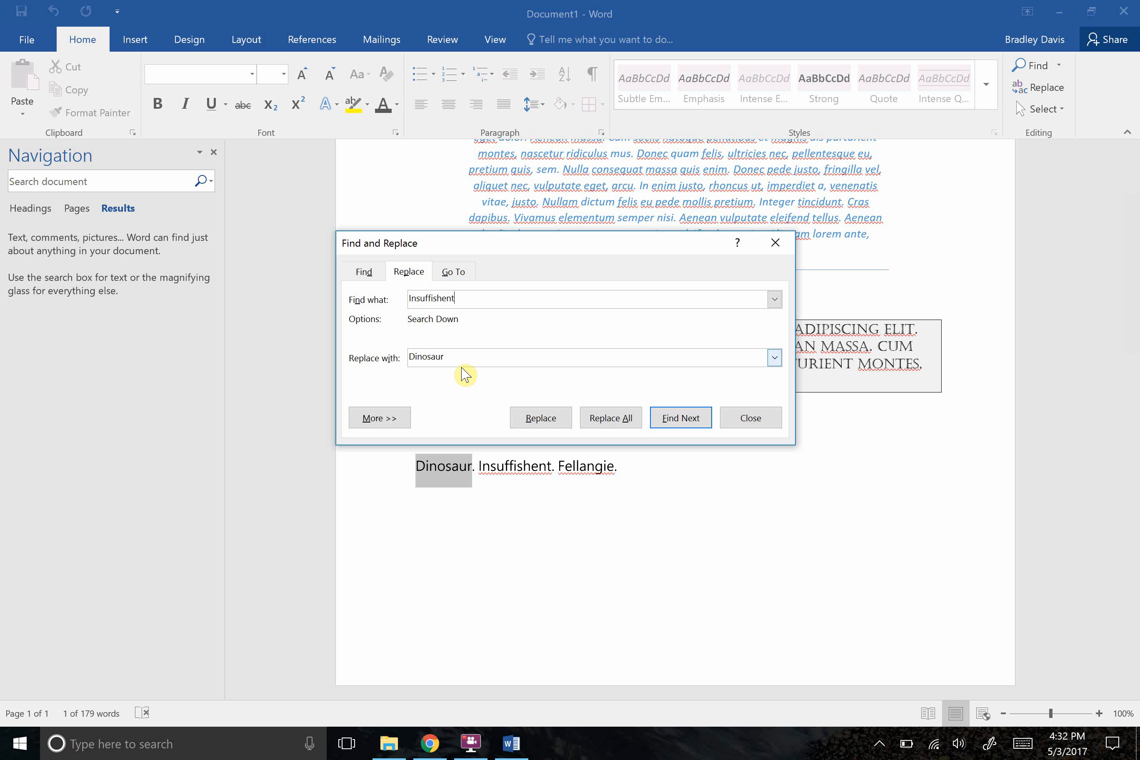
pyautogui.doubleClick(406, 358)
pyautogui.press('BackSpace')
pyautogui.click(563, 423)
pyautogui.click(564, 427)
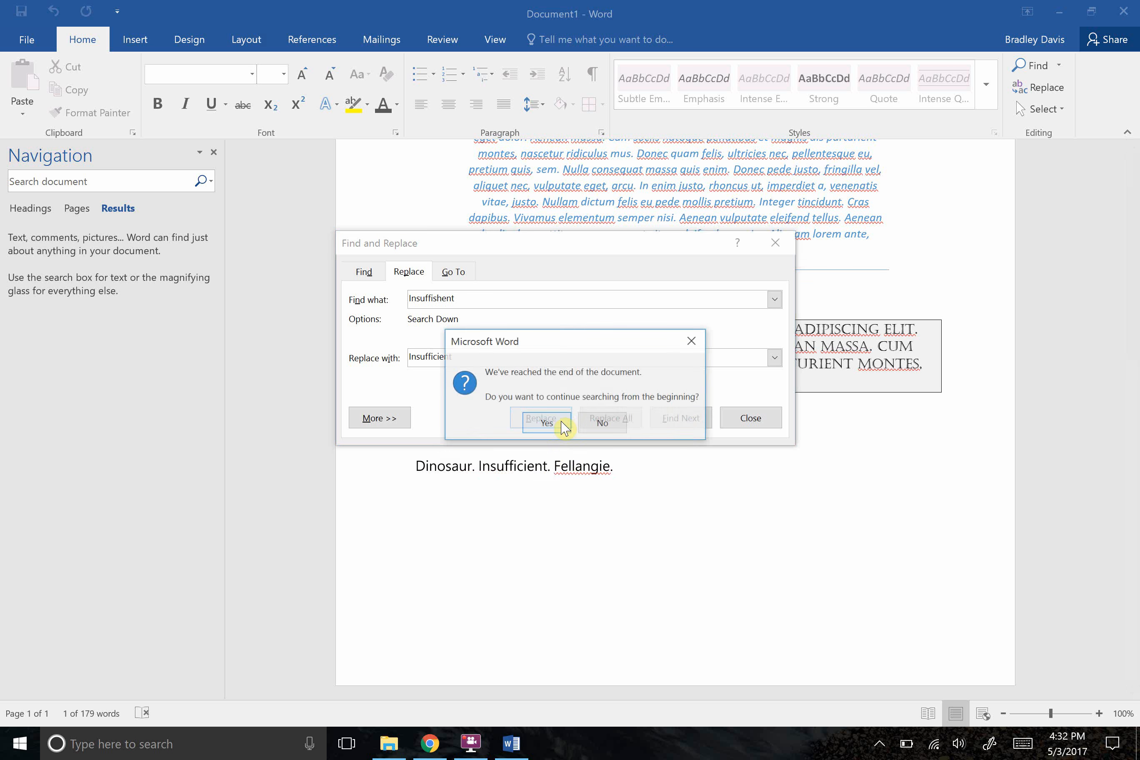
pyautogui.click(564, 426)
pyautogui.click(584, 428)
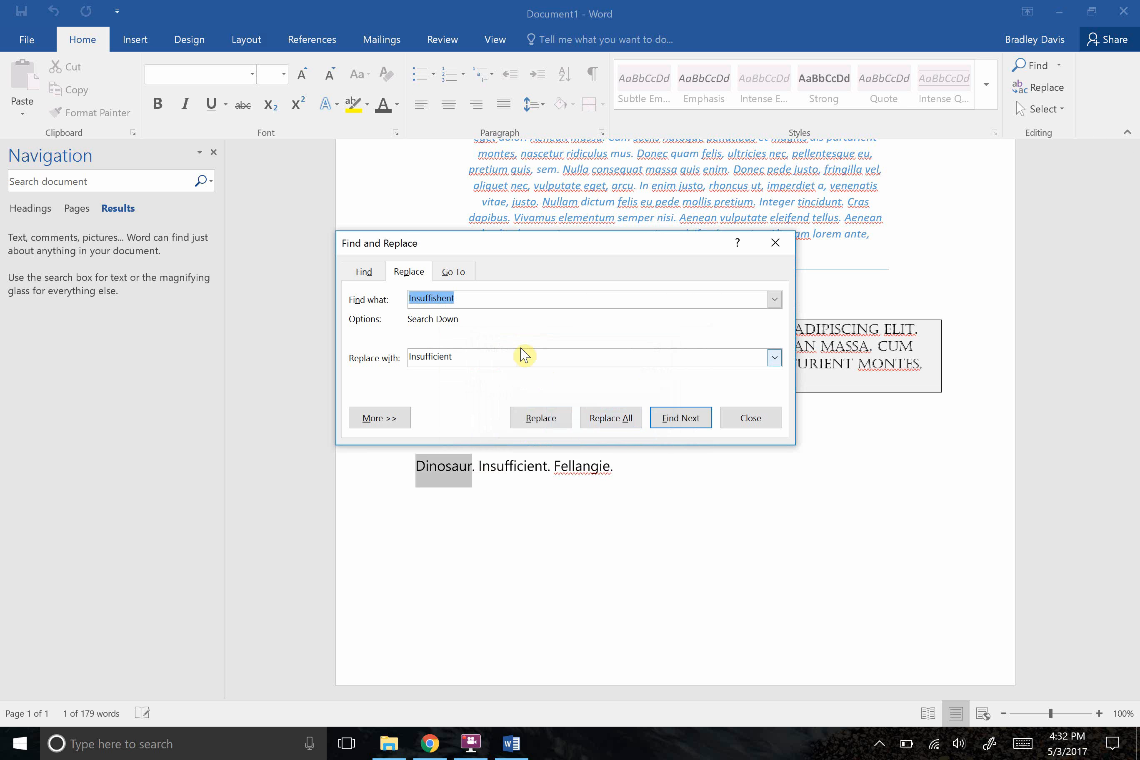
pyautogui.click(748, 419)
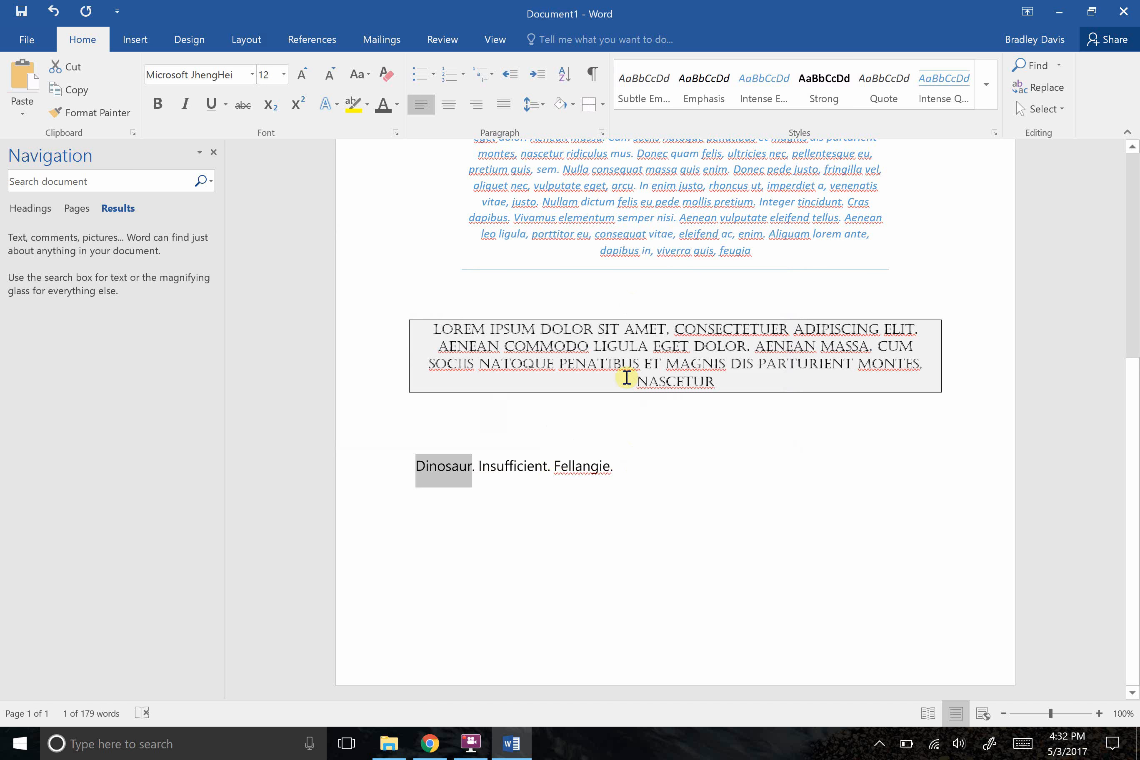
# Select the word Fellangie and open its spelling suggestions.
pyautogui.moveTo(559, 468); pyautogui.dragTo(611, 467)
pyautogui.click(547, 465)
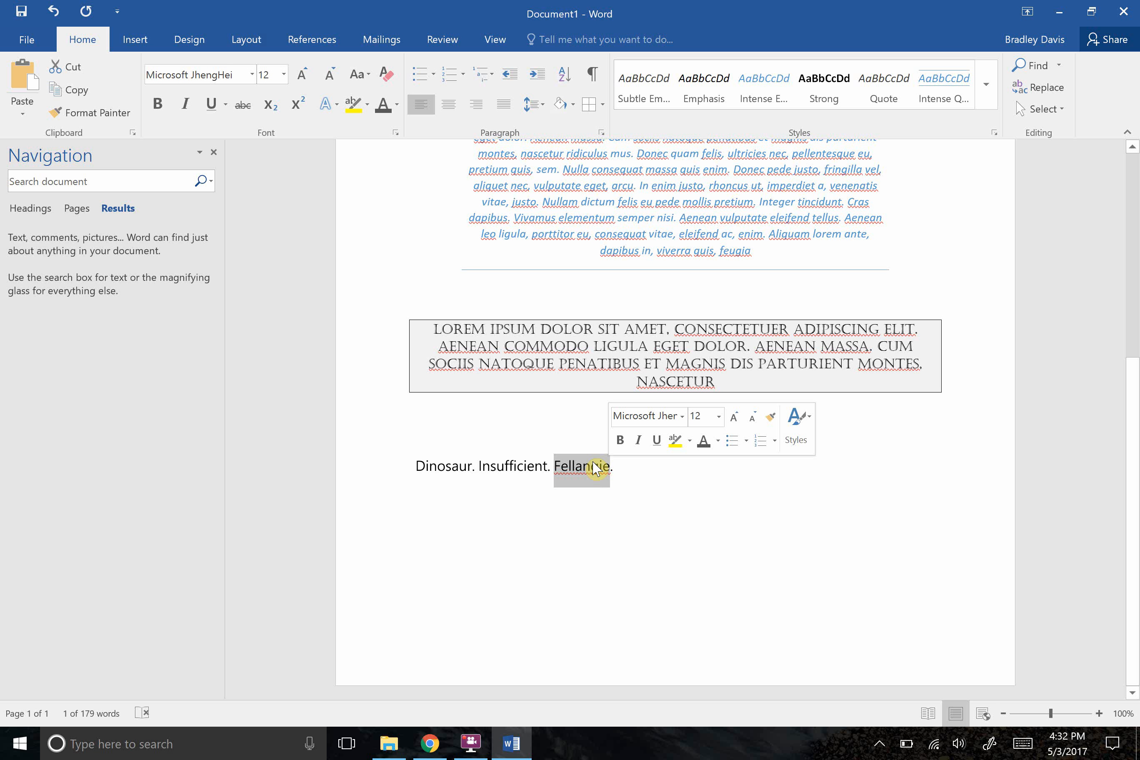
pyautogui.rightClick(595, 468)
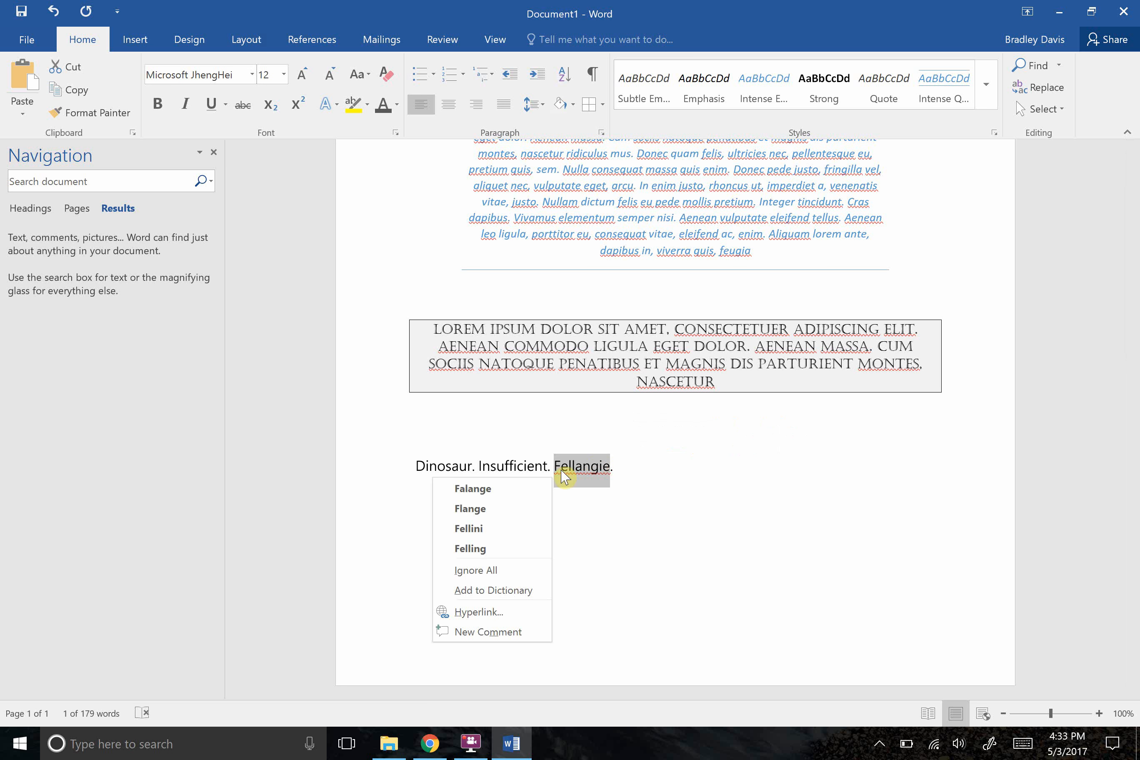